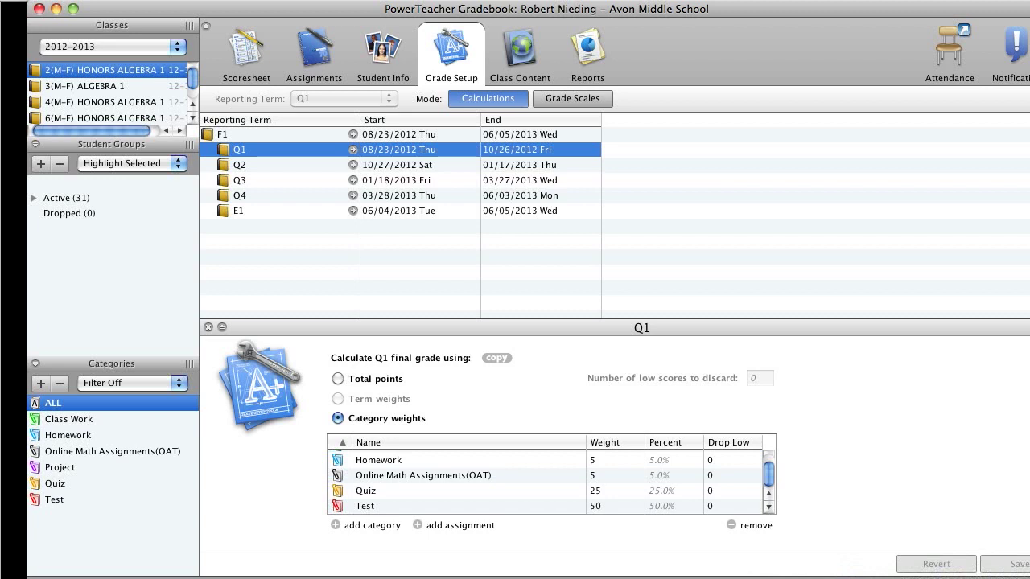
# - Open the assignments list after viewing the scoresheet, and switch the class list to Semester1 of 2012-2013
pyautogui.click(246, 54)
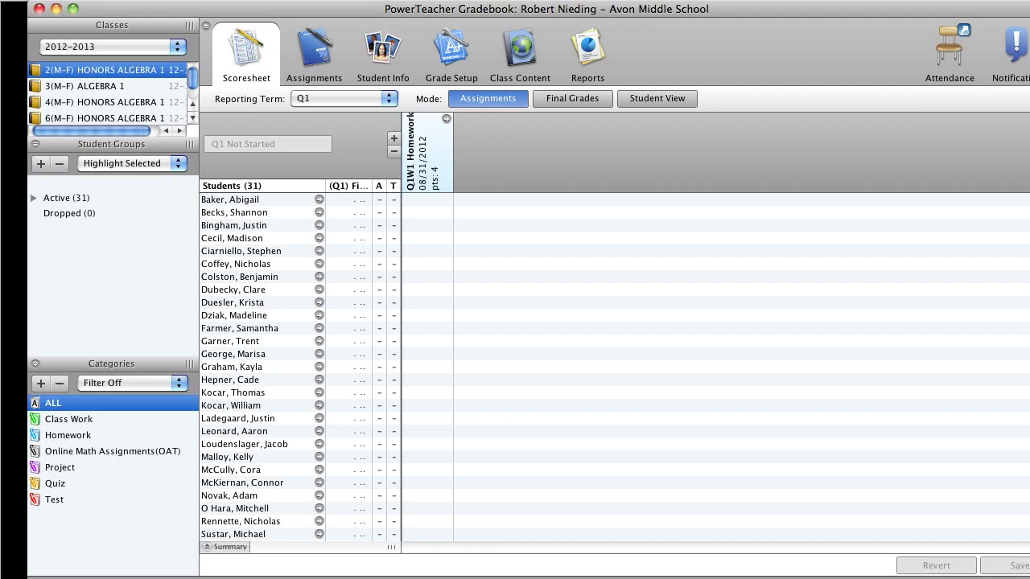
pyautogui.click(314, 55)
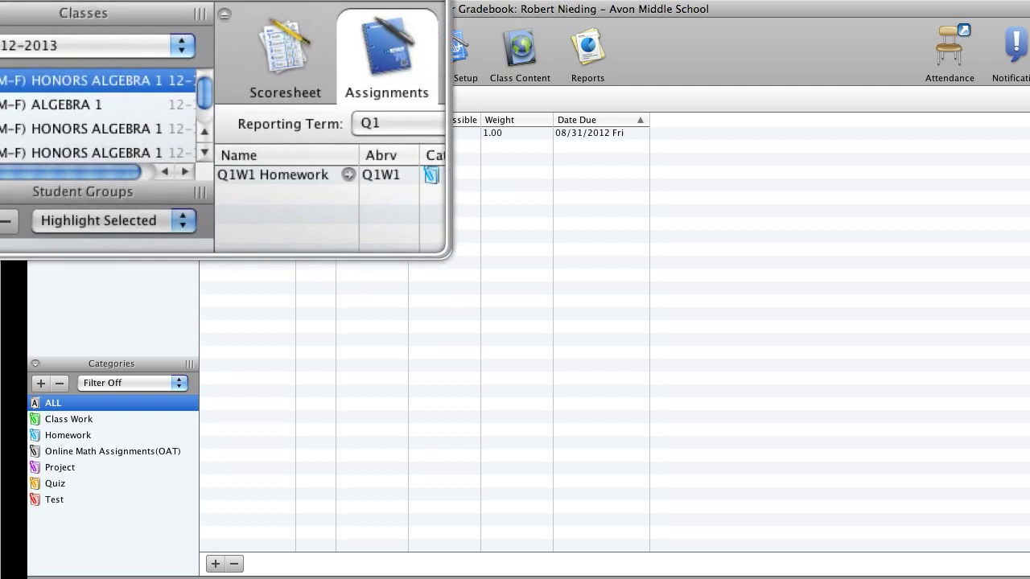
pyautogui.click(181, 46)
pyautogui.moveTo(180, 75)
pyautogui.mouseDown()
pyautogui.moveTo(181, 107)
pyautogui.moveTo(181, 71)
pyautogui.mouseUp()
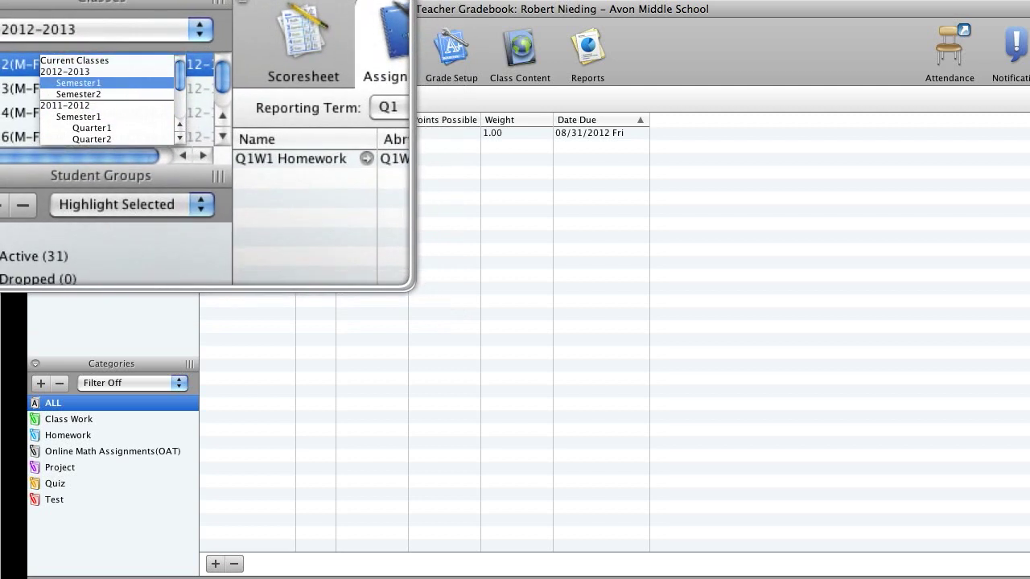
pyautogui.click(131, 81)
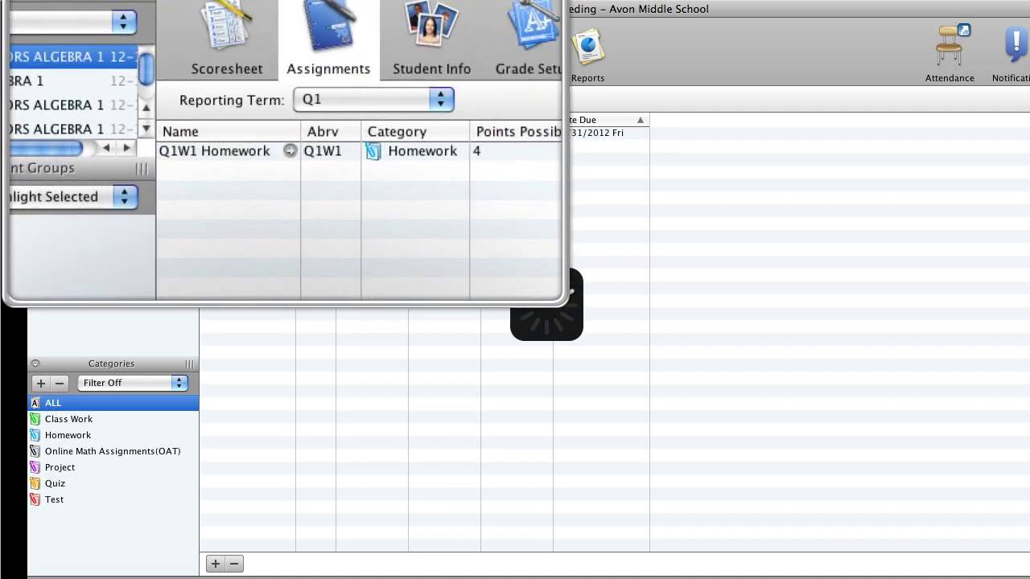
# - Choose Q1 as the reporting term for the assignments list
pyautogui.click(325, 99)
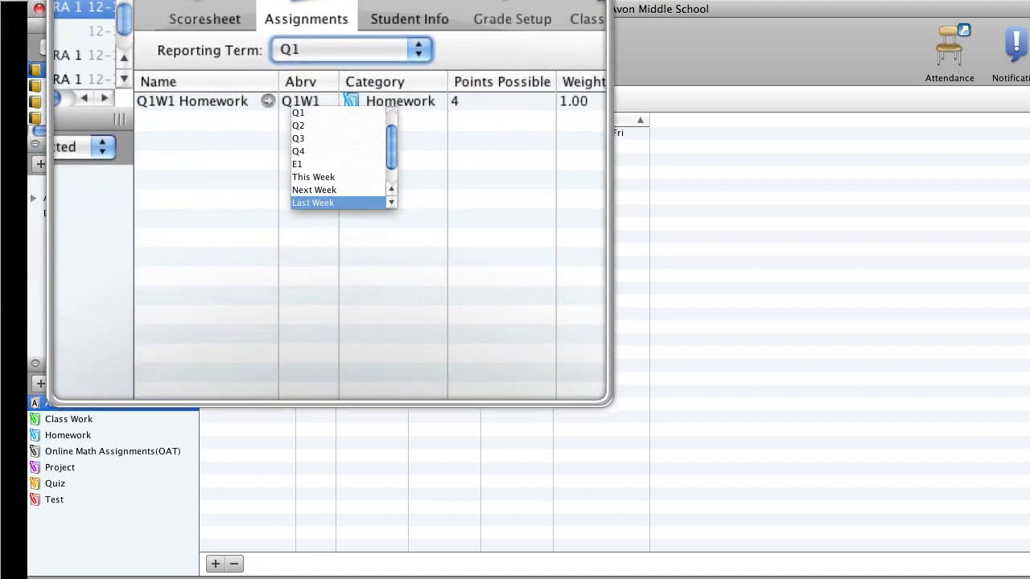
pyautogui.moveTo(393, 144); pyautogui.dragTo(393, 128)
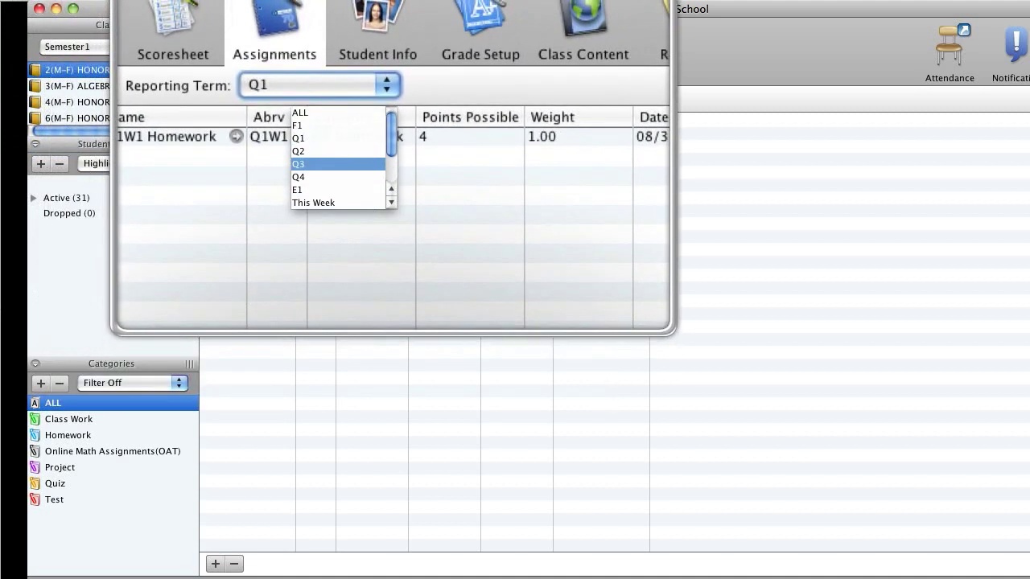
pyautogui.click(346, 142)
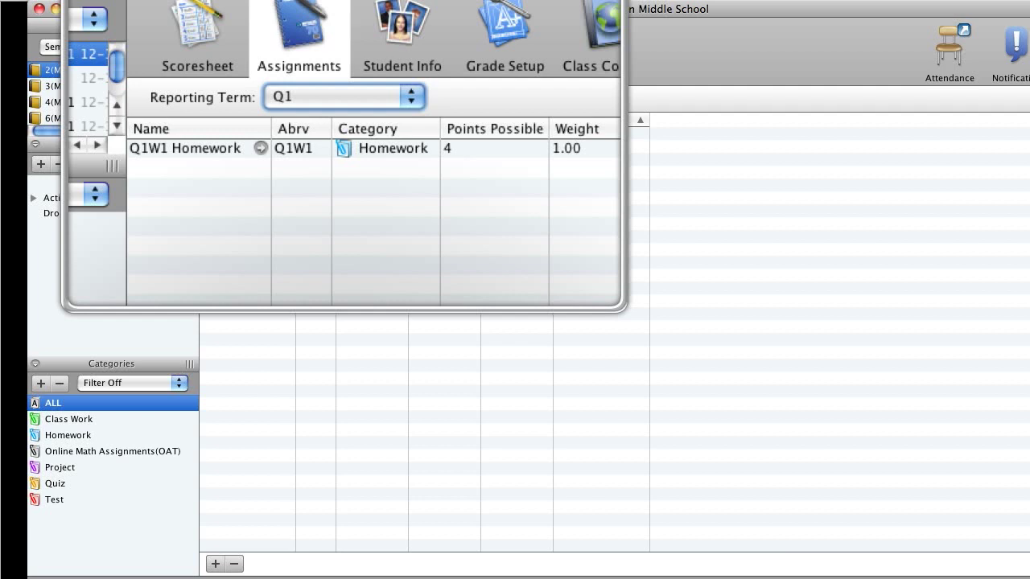
pyautogui.hotkey('ctrl', '`')
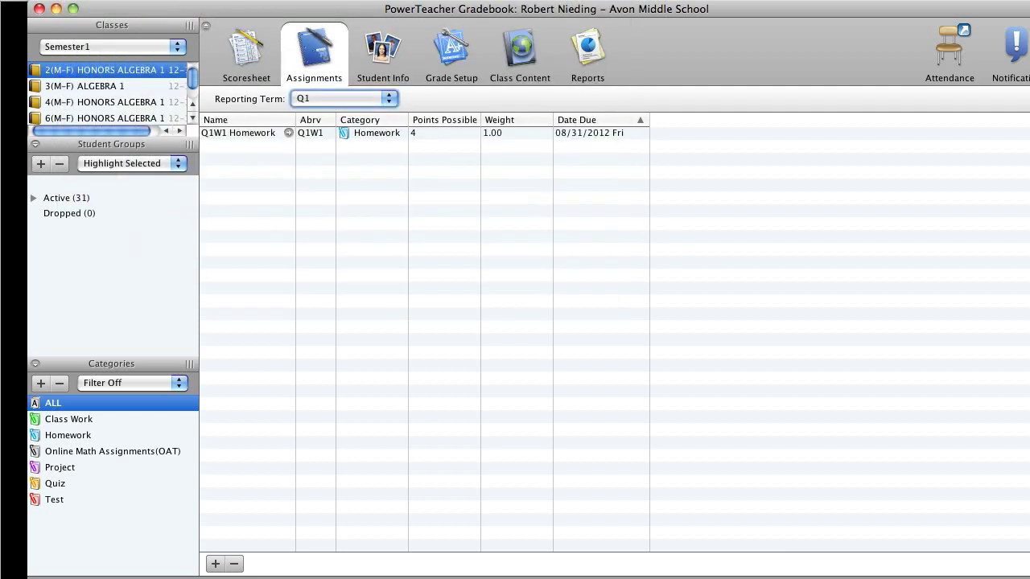
# - Review the Q1W1 Homework column on the Q1 scoresheet and return to the assignments list
pyautogui.click(246, 55)
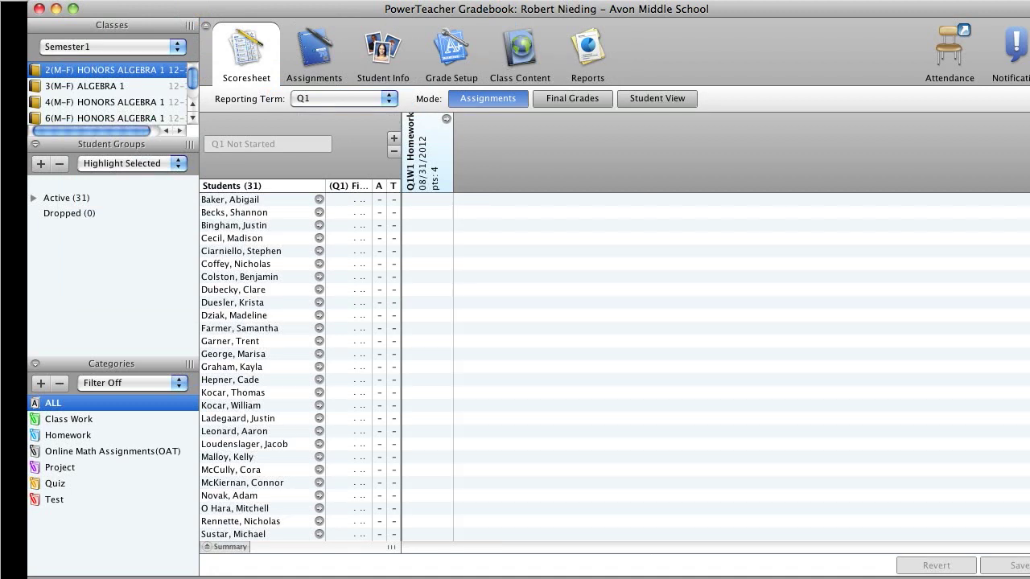
pyautogui.hotkey('ctrl', '`')
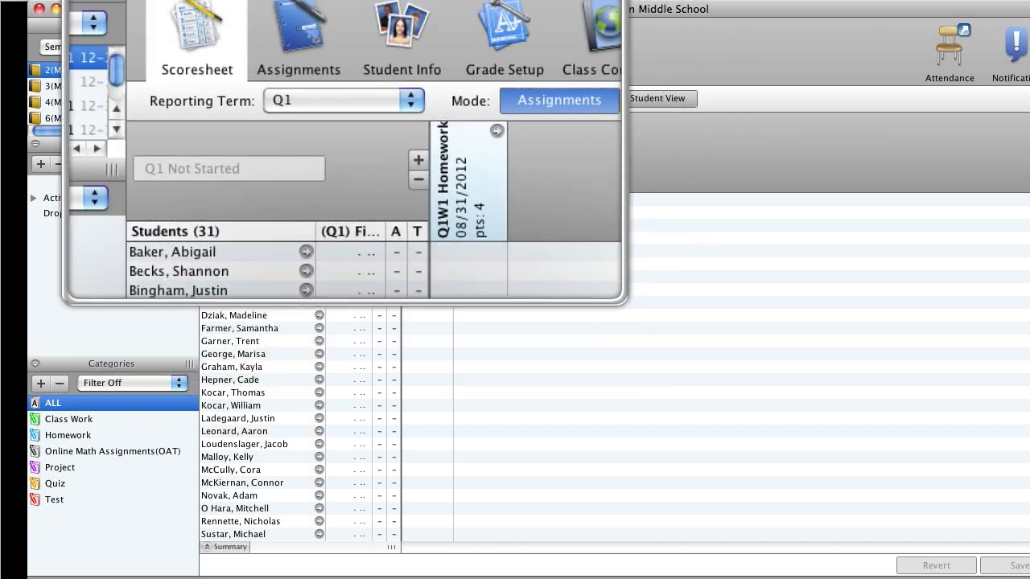
pyautogui.click(316, 44)
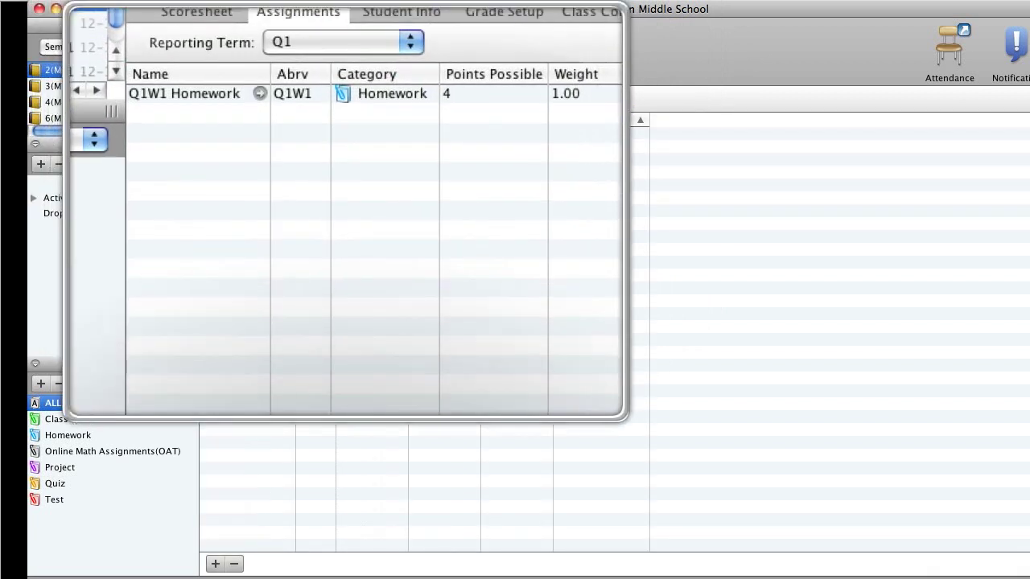
pyautogui.press('Escape')
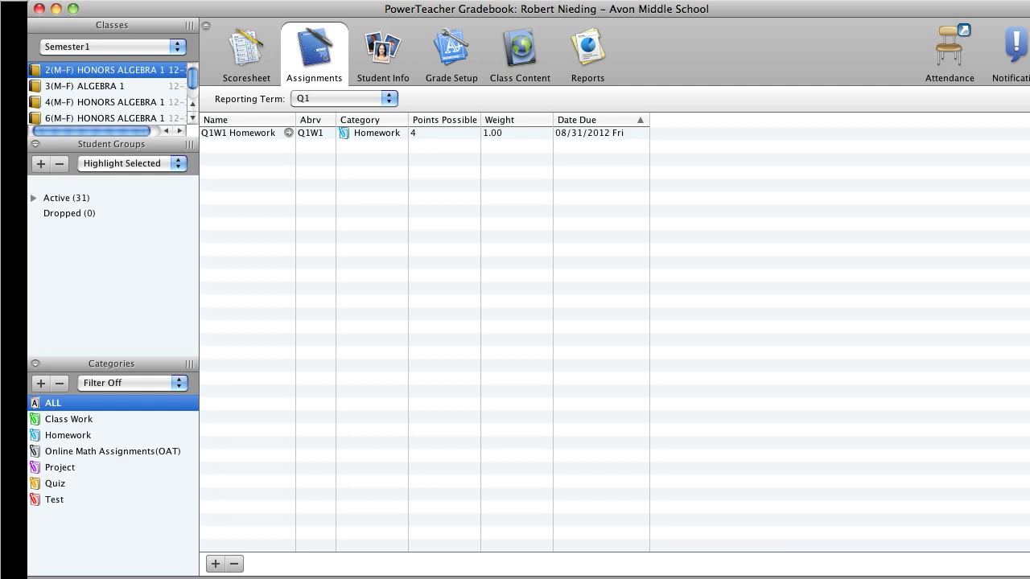
# - Create a new assignment named Q1W2 in the Homework category with Points as its score type
pyautogui.click(215, 564)
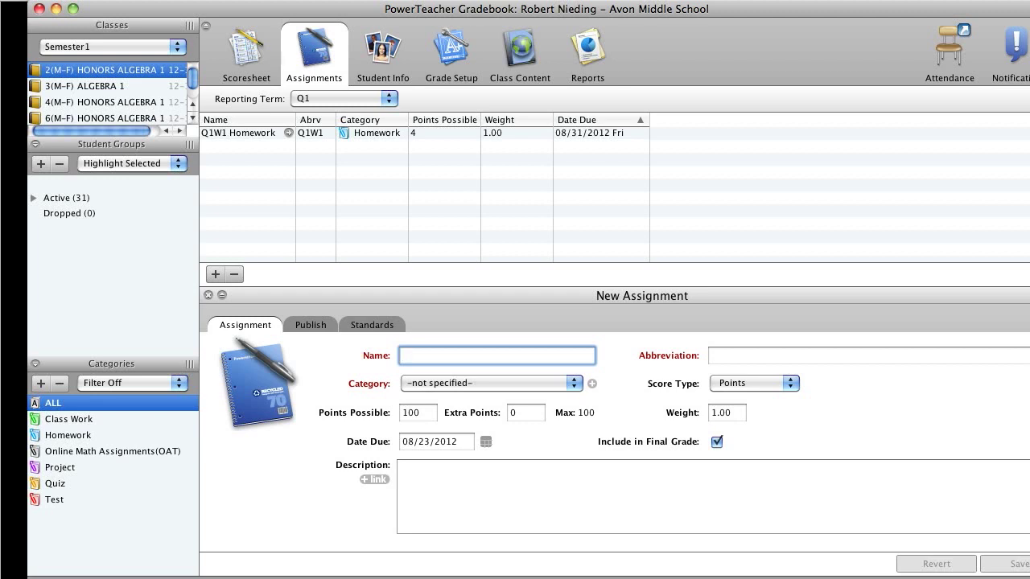
pyautogui.write('Q1W')
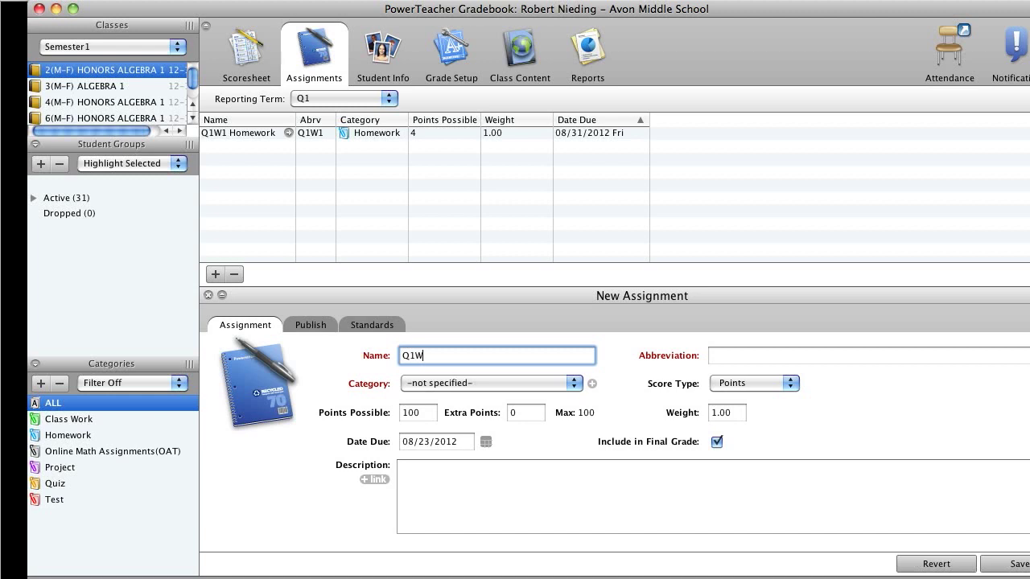
pyautogui.write('2')
pyautogui.press('Tab')
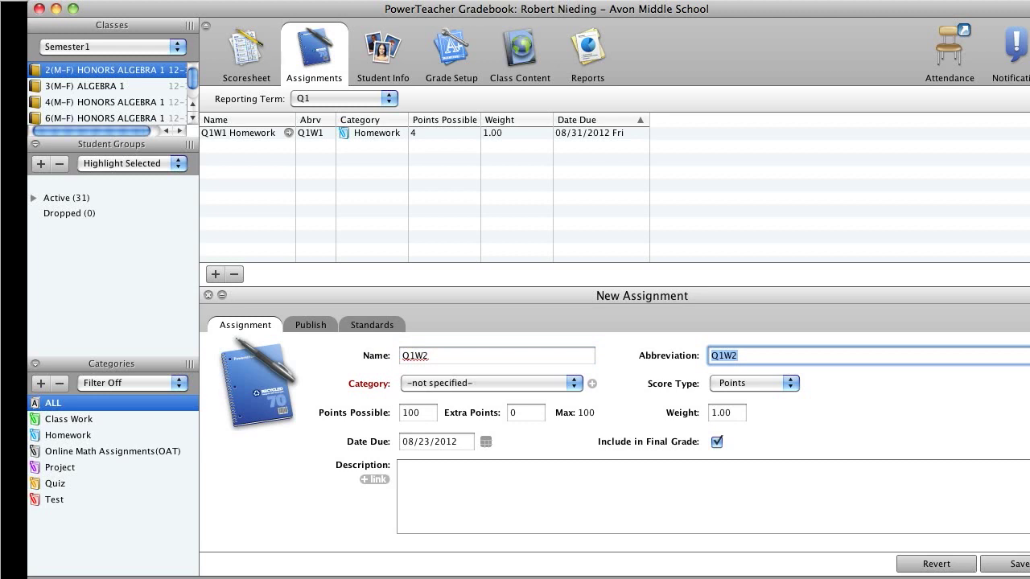
pyautogui.click(492, 384)
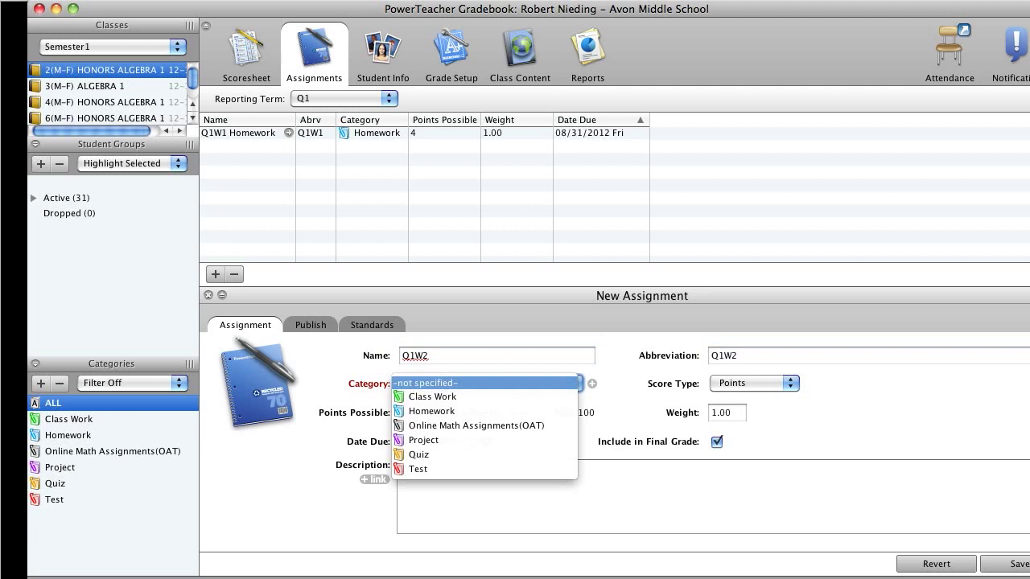
pyautogui.click(432, 411)
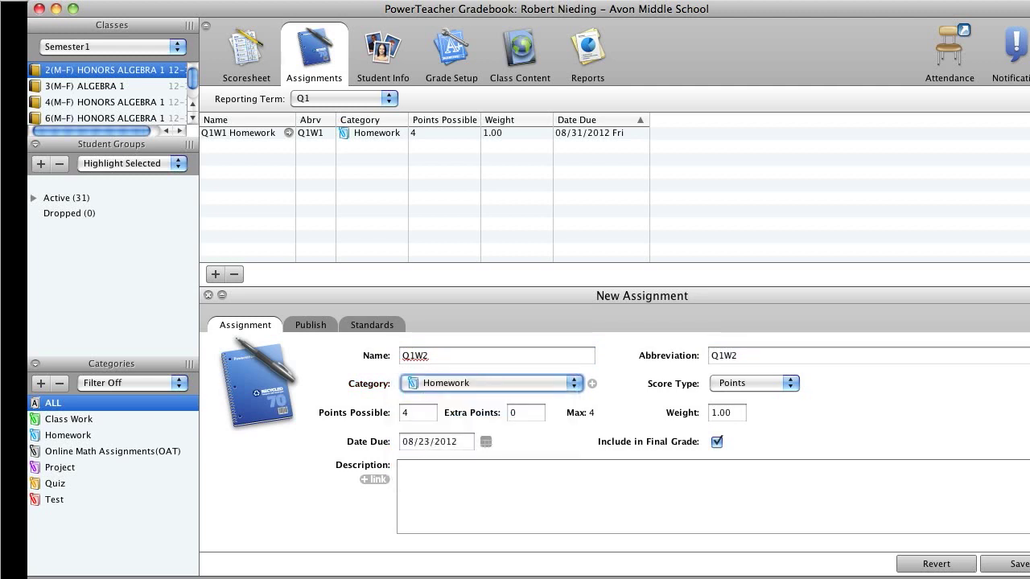
pyautogui.click(753, 383)
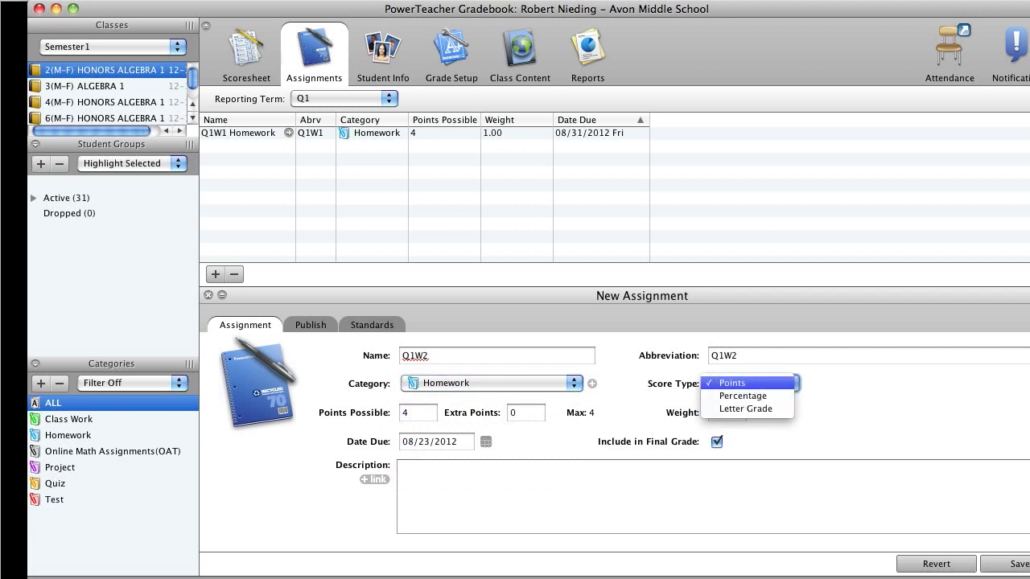
pyautogui.click(746, 383)
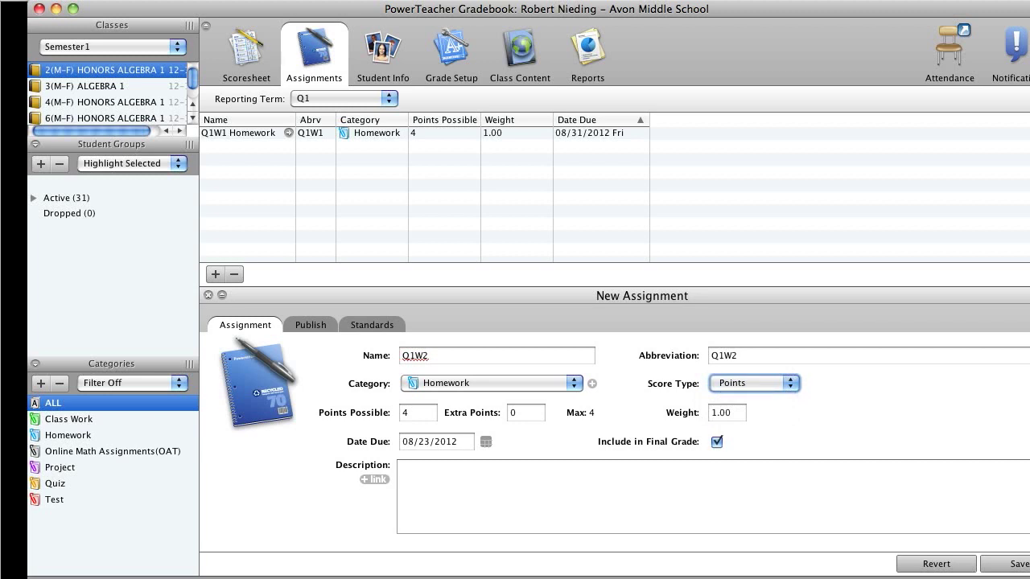
# - Try 2 extra points on the Q1W2 assignment and reset the extra points to 0
pyautogui.press('Tab')
pyautogui.press('Tab')
pyautogui.write('2')
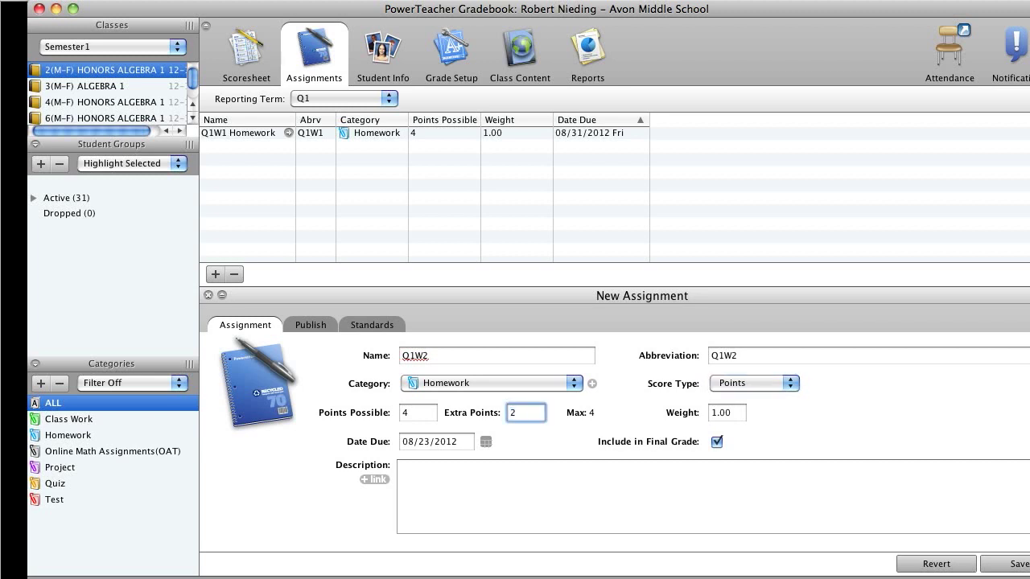
pyautogui.press('Tab')
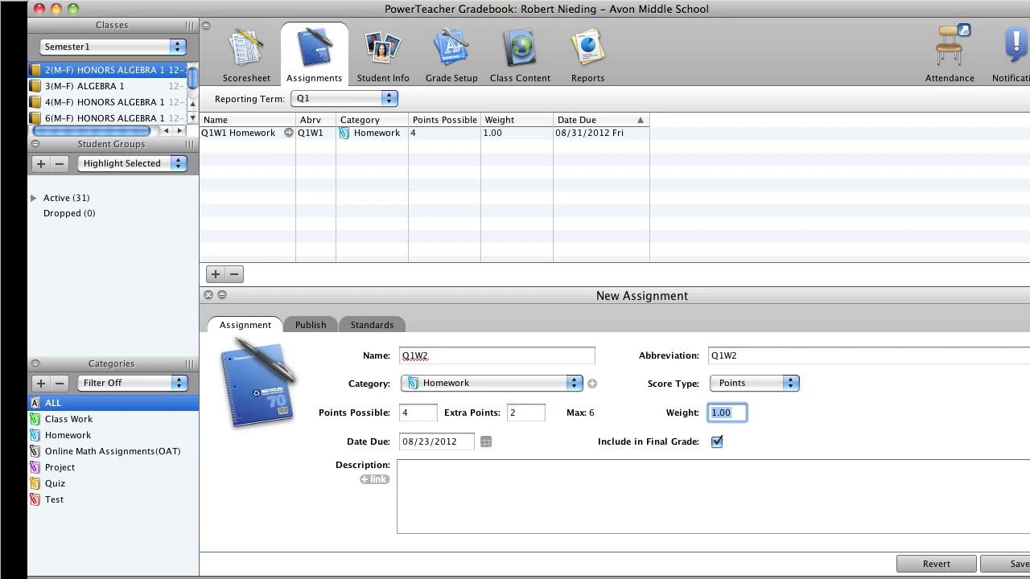
pyautogui.click(511, 413)
pyautogui.moveTo(510, 412); pyautogui.dragTo(518, 413)
pyautogui.write('0')
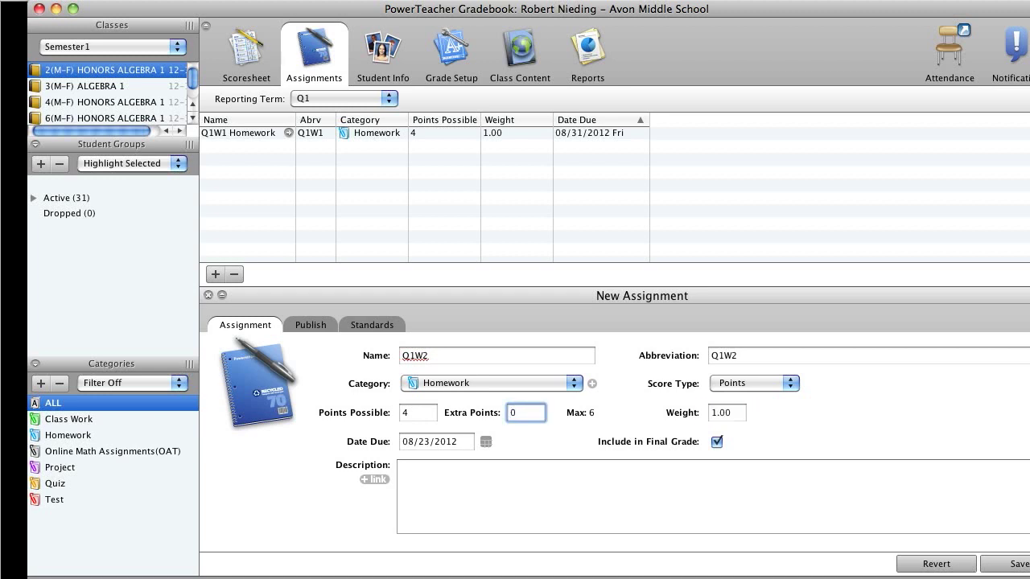
pyautogui.press('Tab')
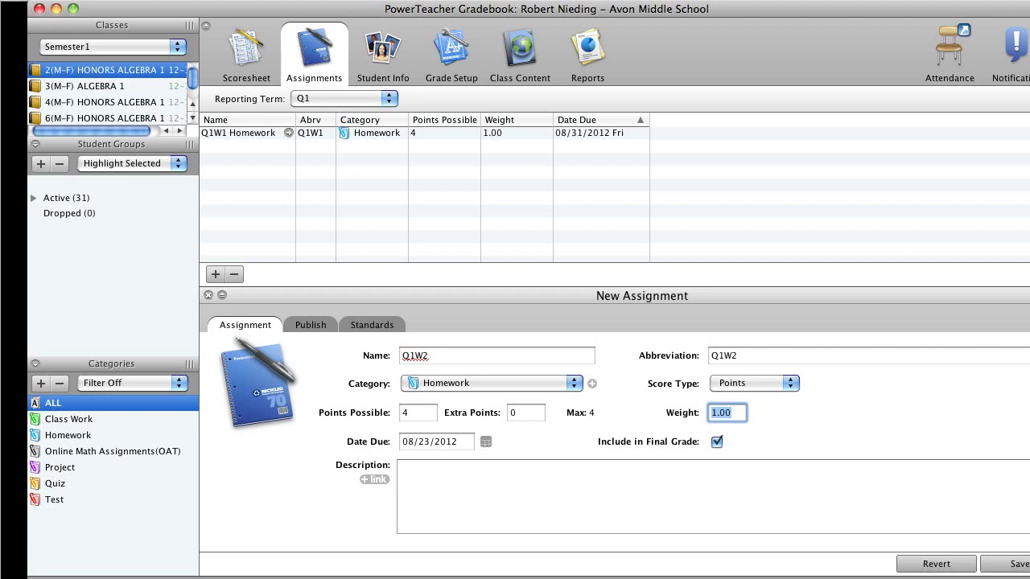
# - Save the Q1W2 assignment and close its details
pyautogui.click(1017, 564)
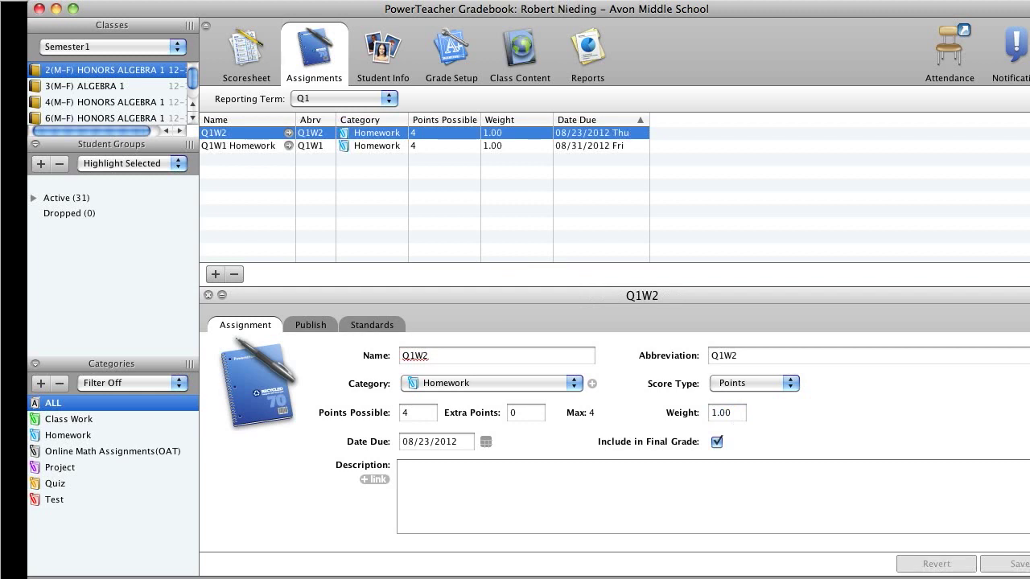
pyautogui.click(209, 295)
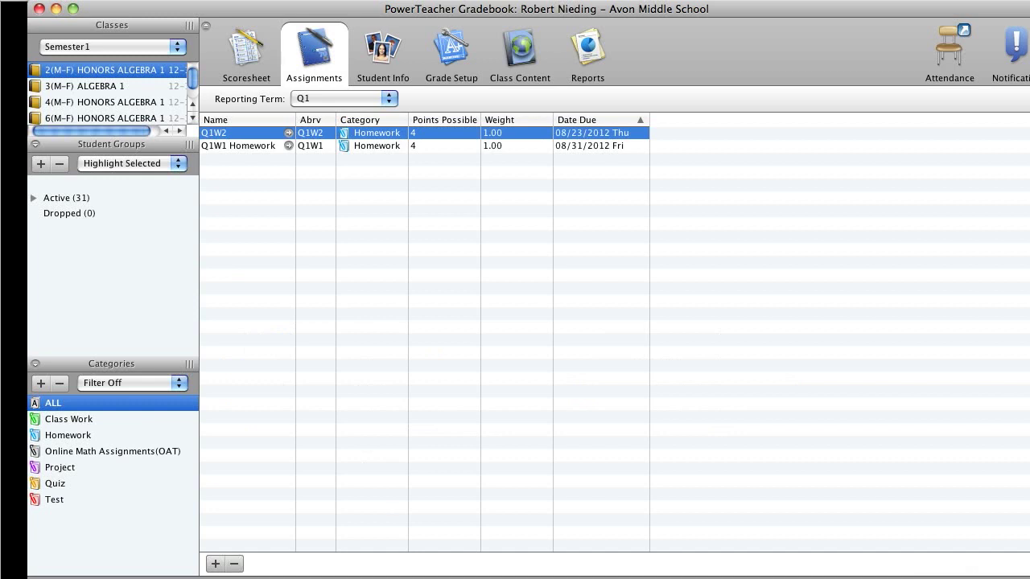
# - Enlarge the list text to 150% and widen the Name, Abrv and Category columns to fit
pyautogui.click(144, 0)
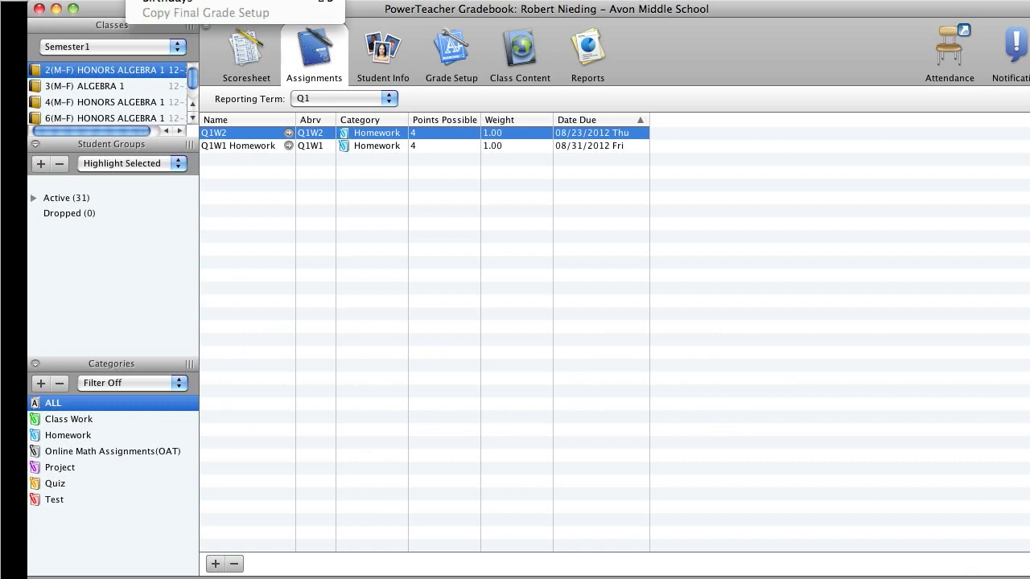
pyautogui.click(177, 0)
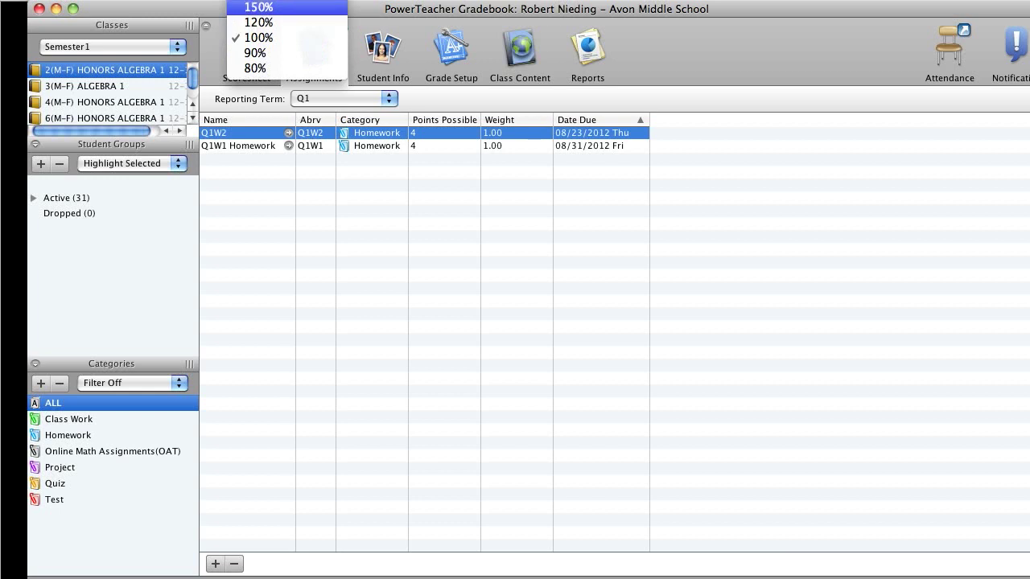
pyautogui.click(258, 7)
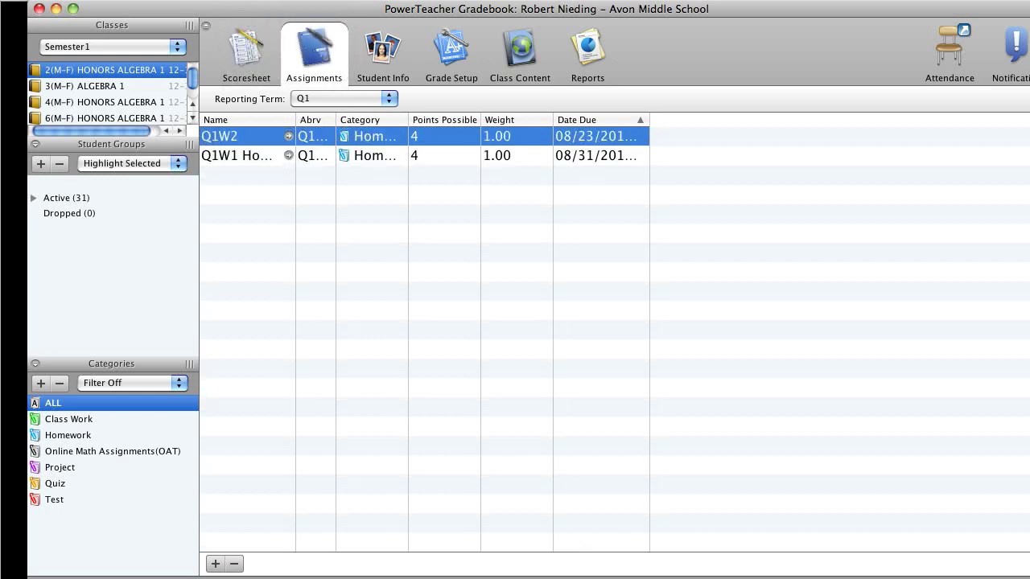
pyautogui.moveTo(295, 120); pyautogui.dragTo(467, 120)
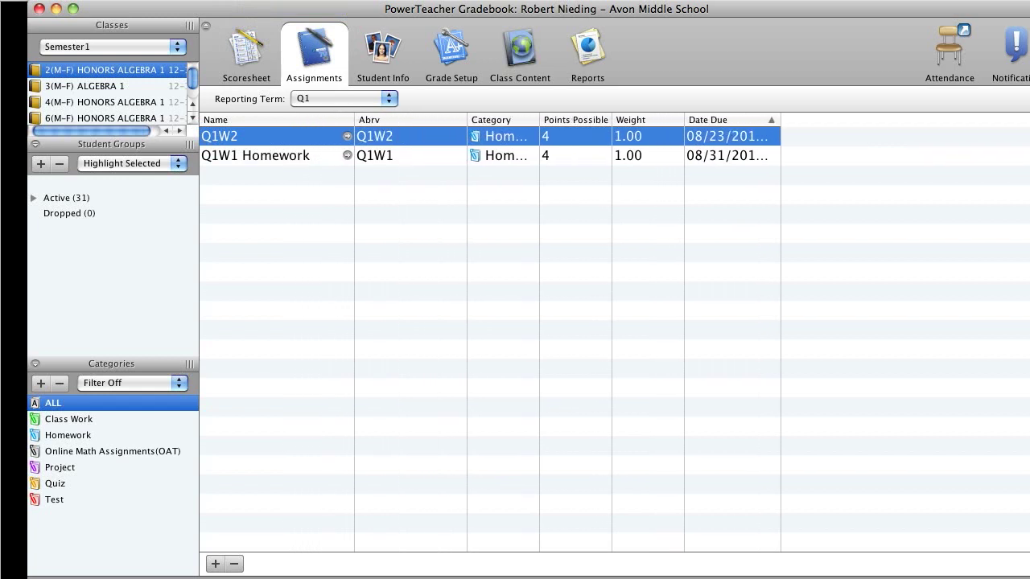
pyautogui.moveTo(539, 120); pyautogui.dragTo(593, 120)
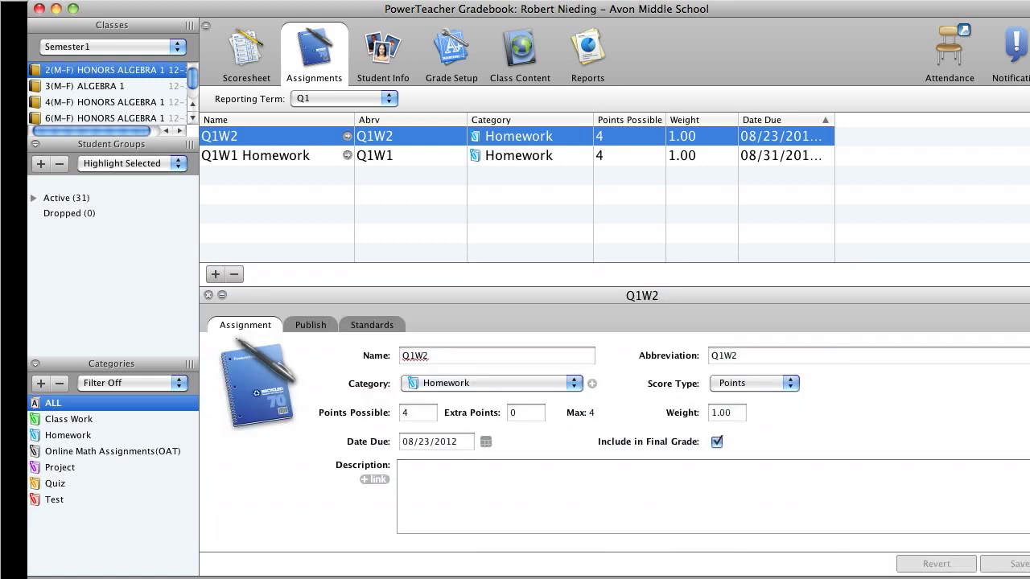
# - Review the publishing options and standards of the Q1W2 assignment, and return to the full assignments list
pyautogui.click(310, 325)
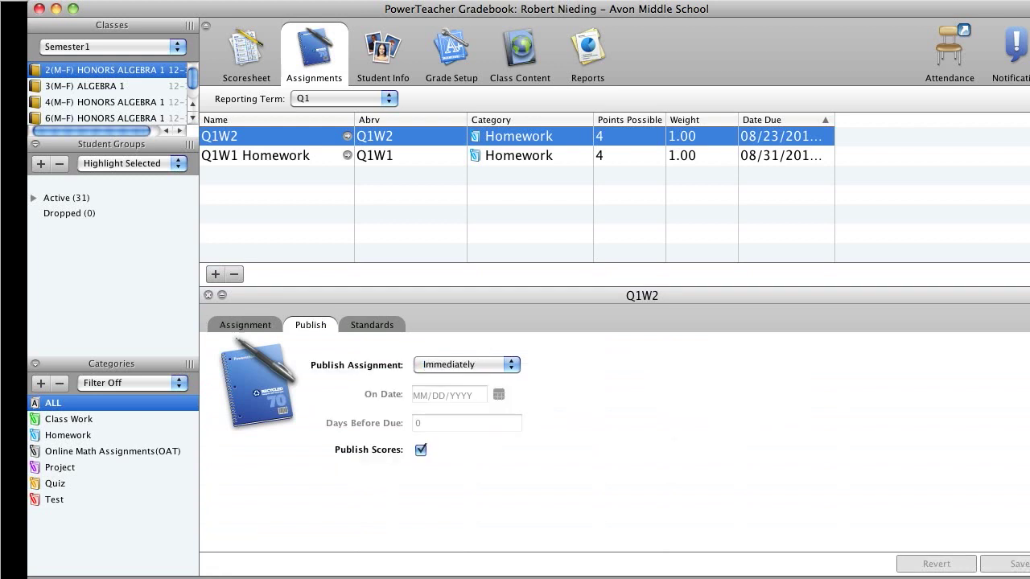
pyautogui.click(371, 325)
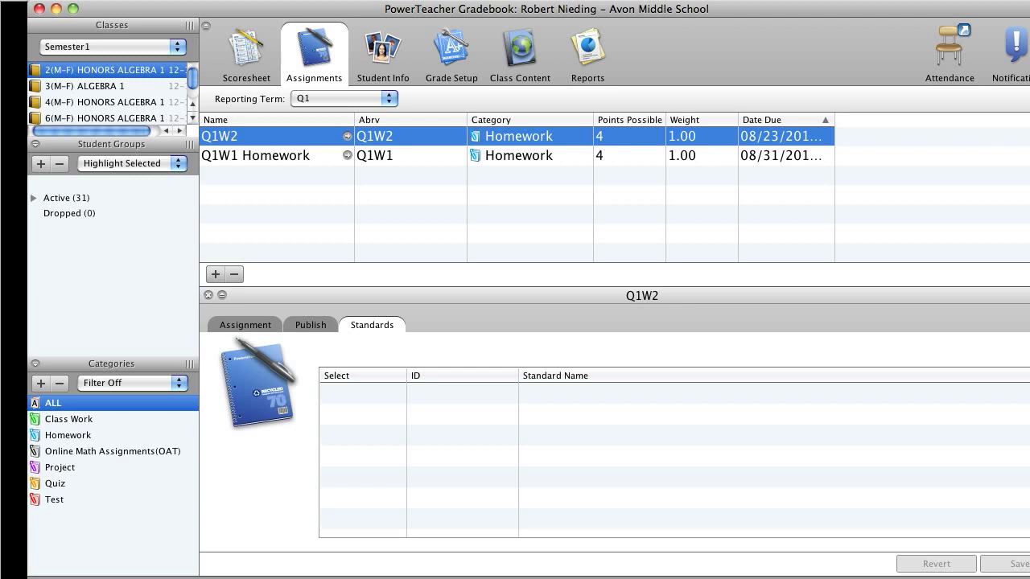
pyautogui.click(315, 53)
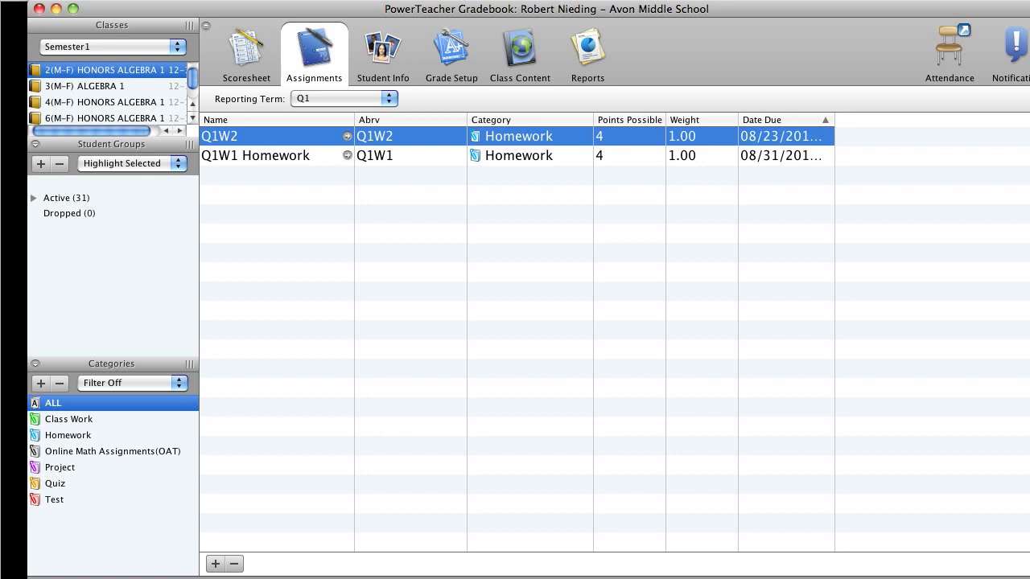
pyautogui.click(145, 0)
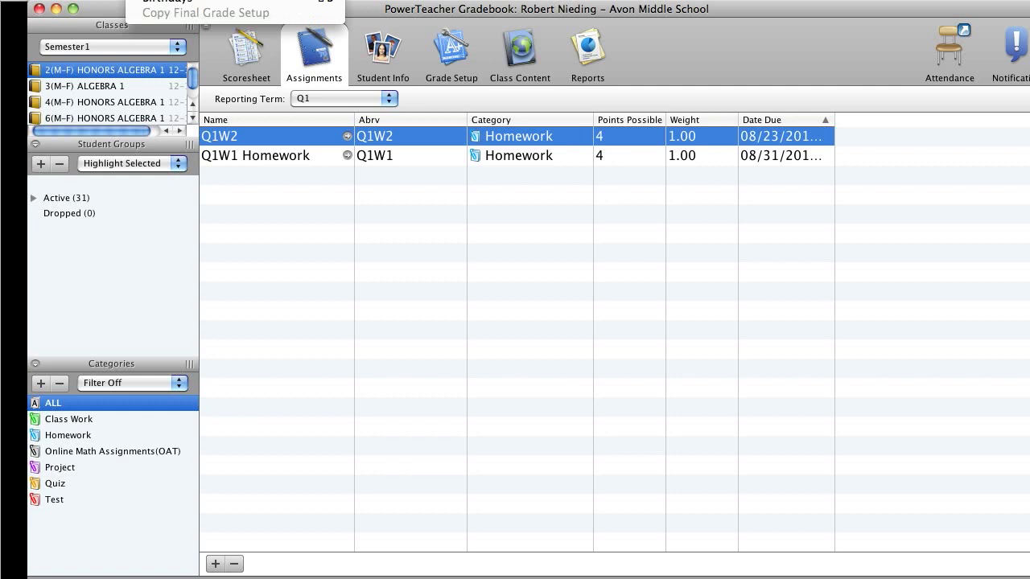
pyautogui.click(185, 0)
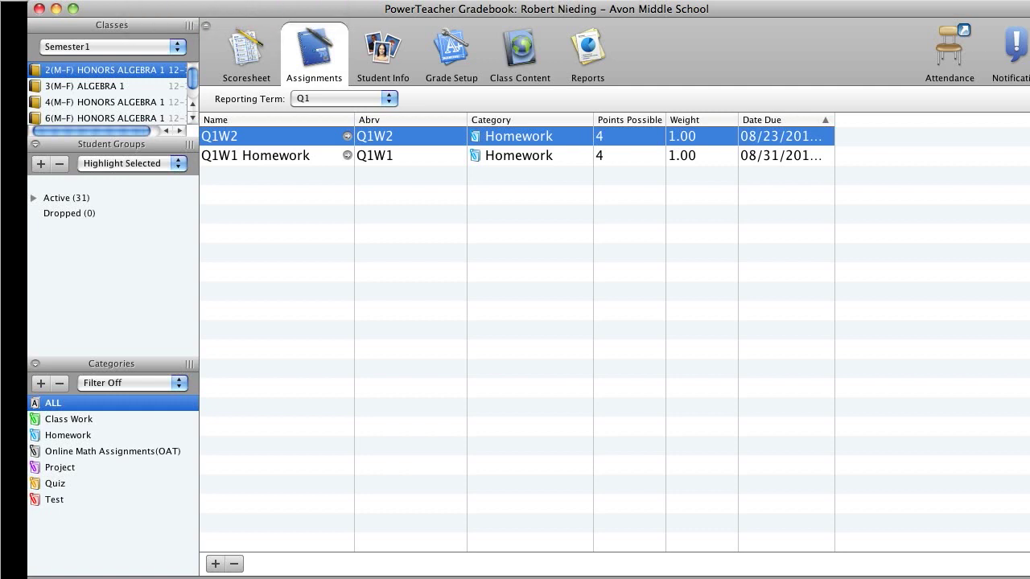
pyautogui.rightClick(273, 140)
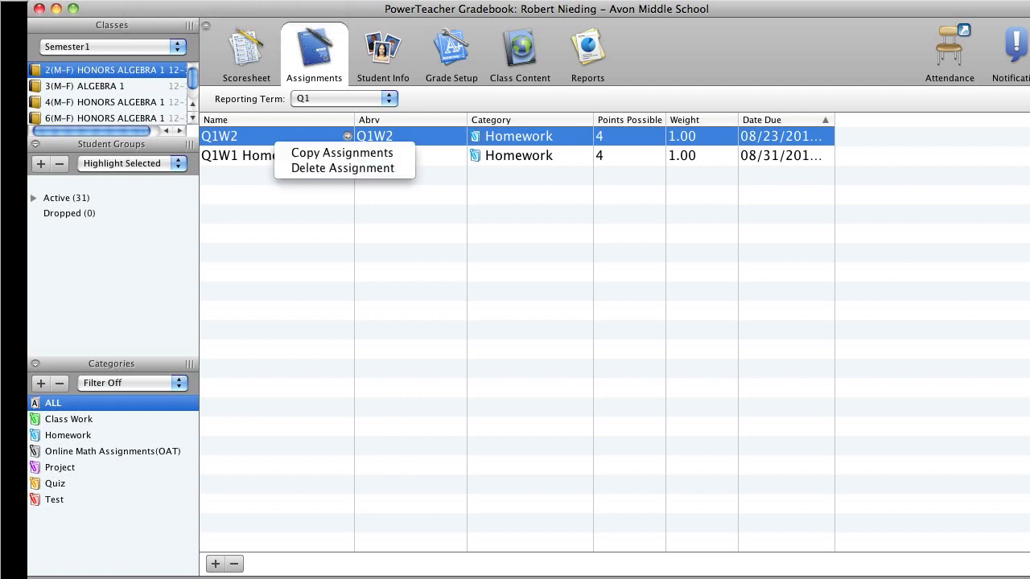
pyautogui.click(322, 167)
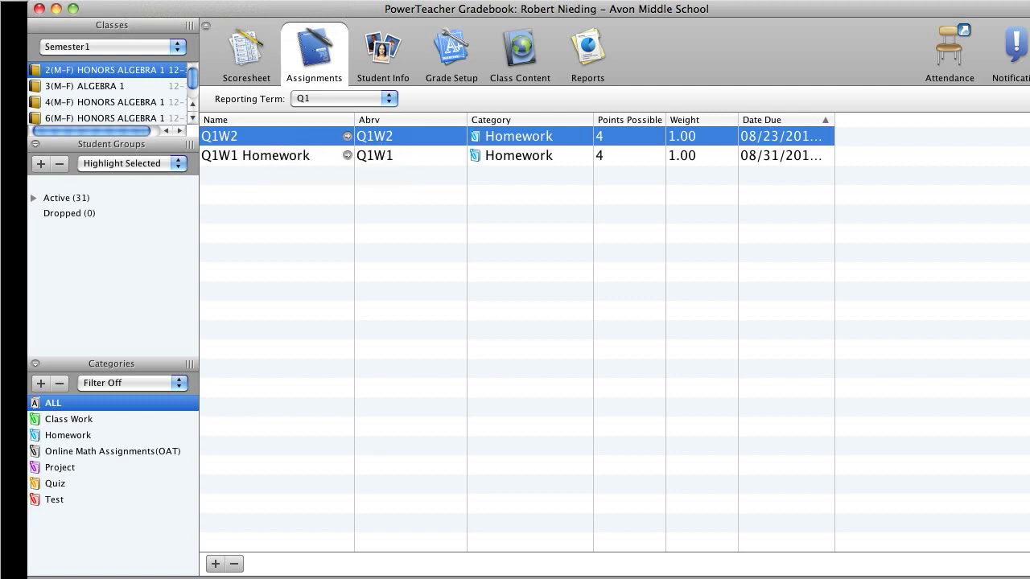
pyautogui.rightClick(283, 138)
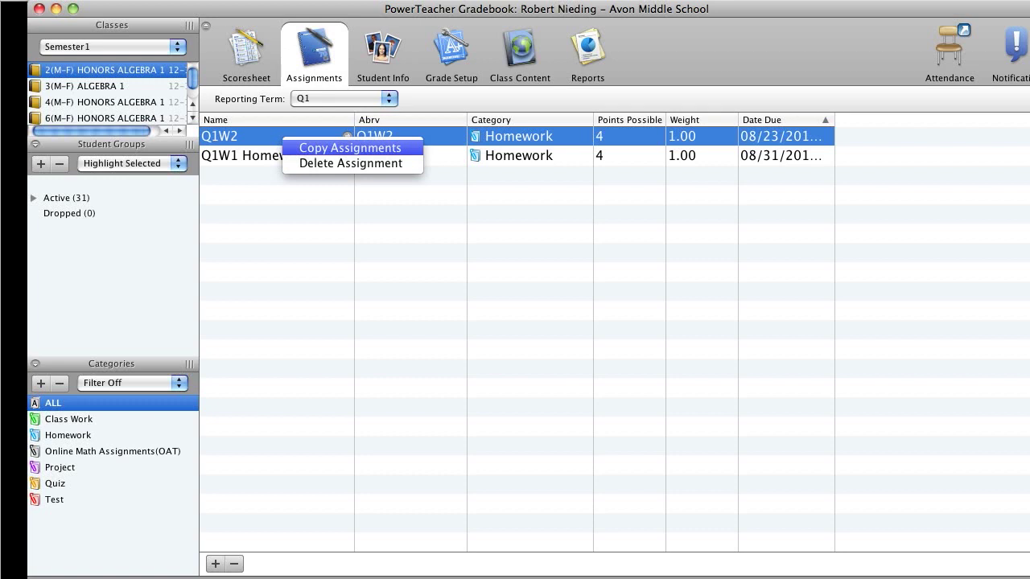
pyautogui.click(350, 148)
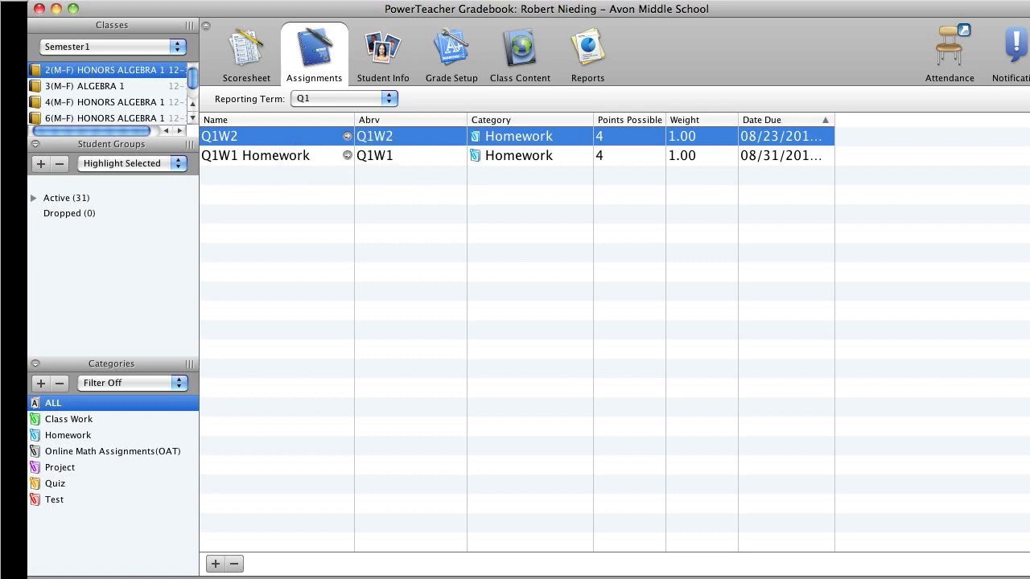
# - Open the details of the Q1W2 assignment and rename it as Q1W2 Homework
pyautogui.doubleClick(258, 136)
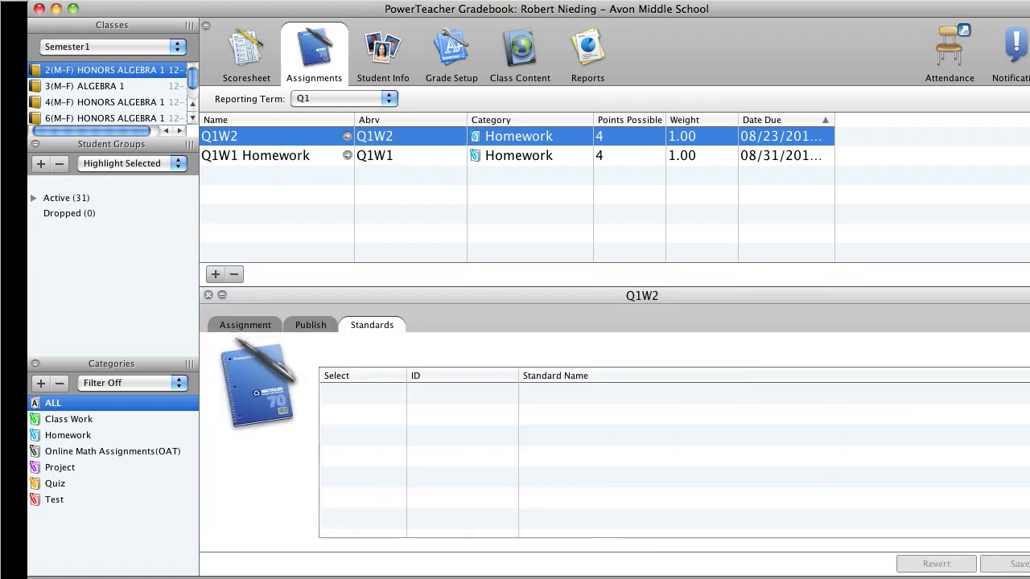
pyautogui.click(246, 325)
pyautogui.click(417, 356)
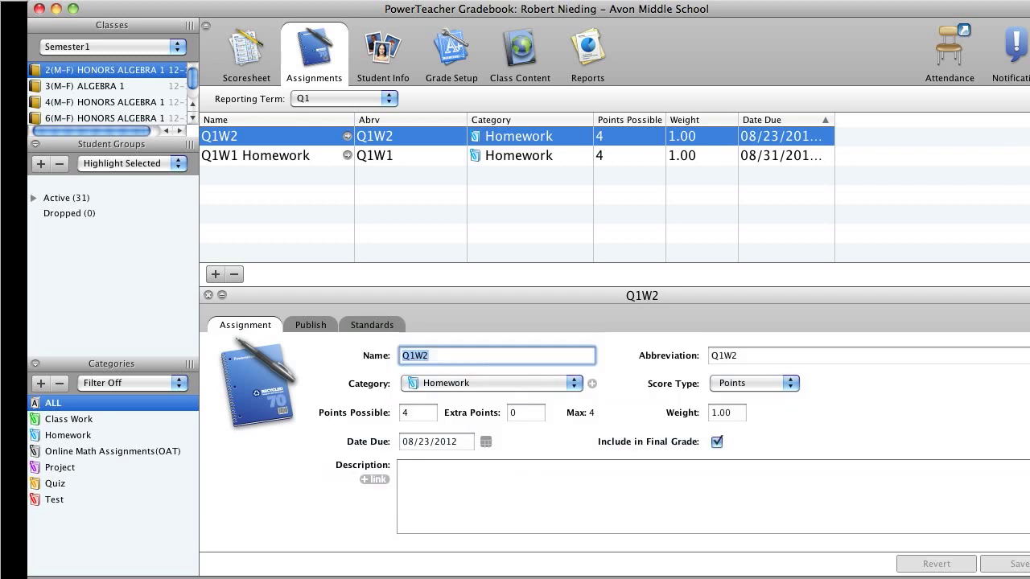
pyautogui.press('Right')
pyautogui.write('Homework')
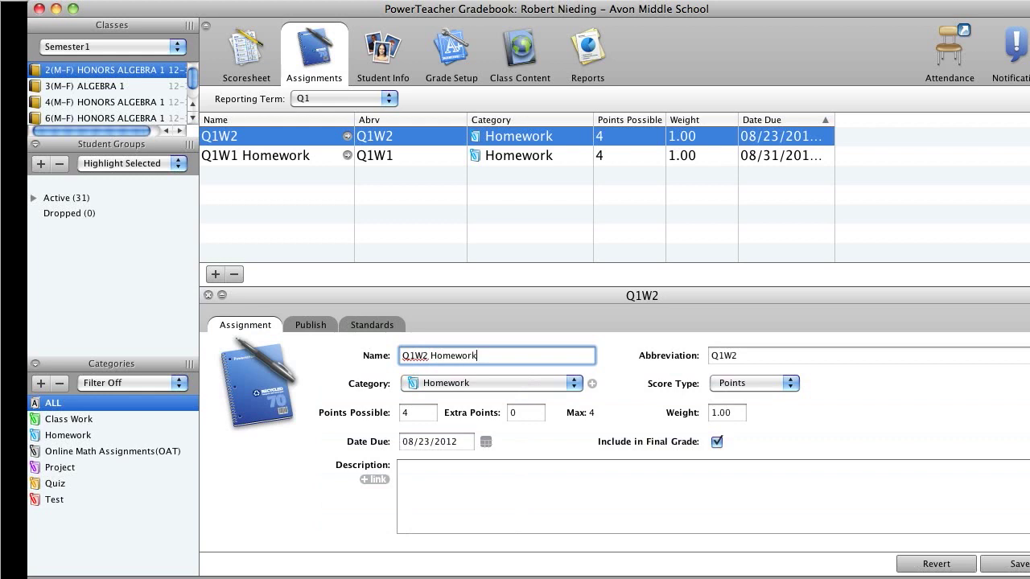
pyautogui.press('Return')
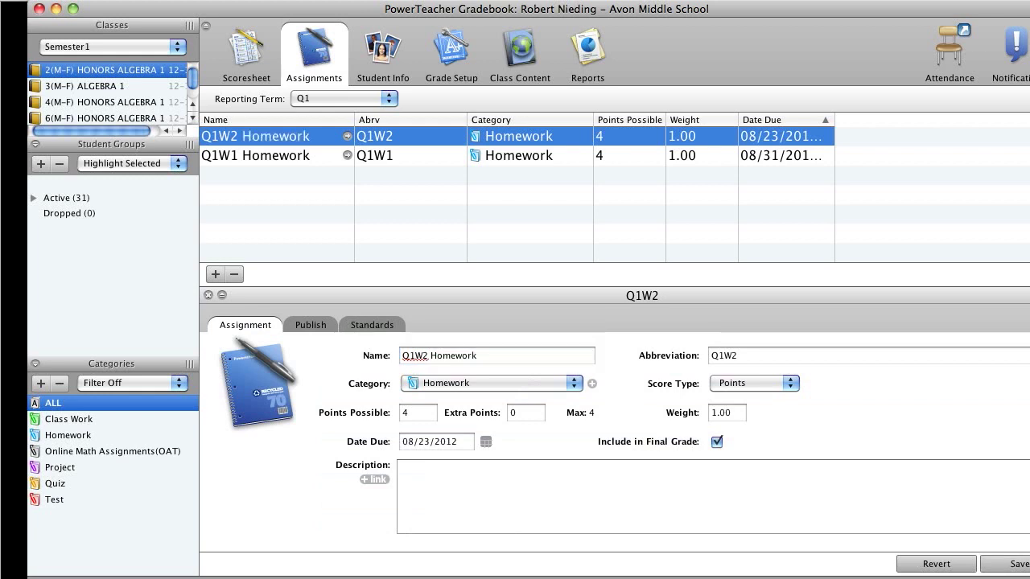
# - Start copying Q1W2 Homework and select 3(M-F) ALGEBRA 1 and the 4, 6 and 7(M-F) HONORS ALGEBRA 1 classes as destinations
pyautogui.rightClick(268, 136)
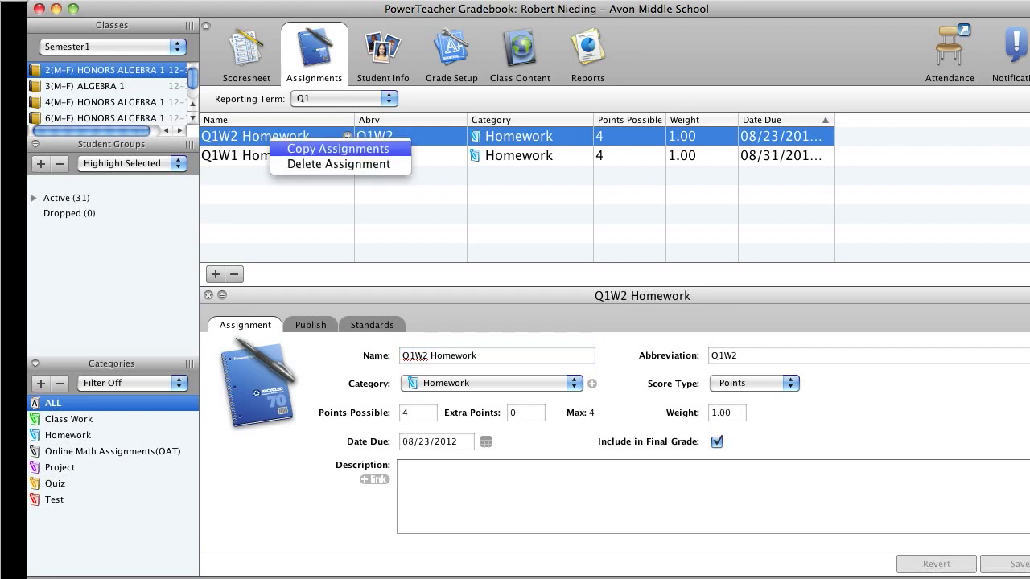
pyautogui.click(330, 147)
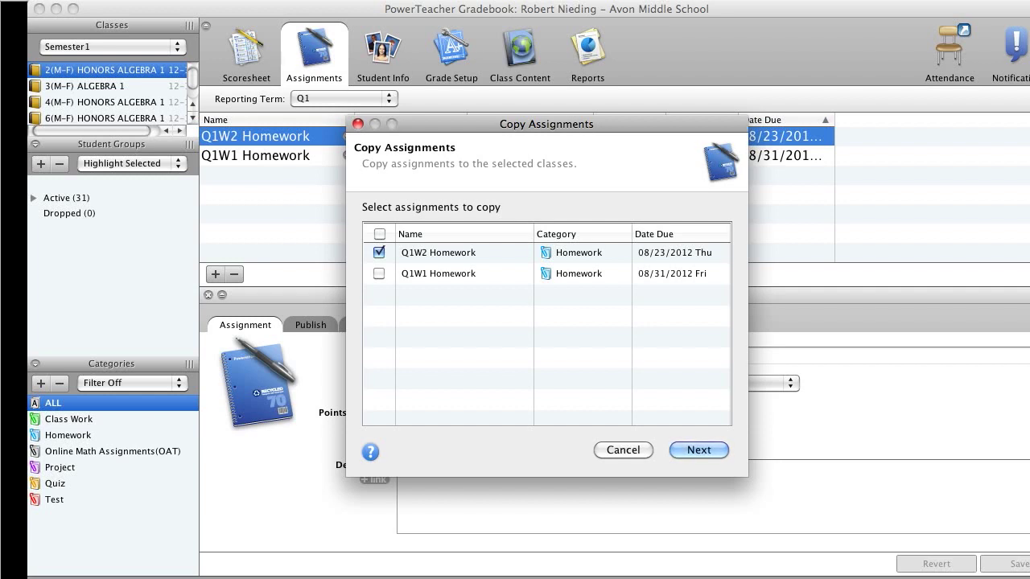
pyautogui.press('Return')
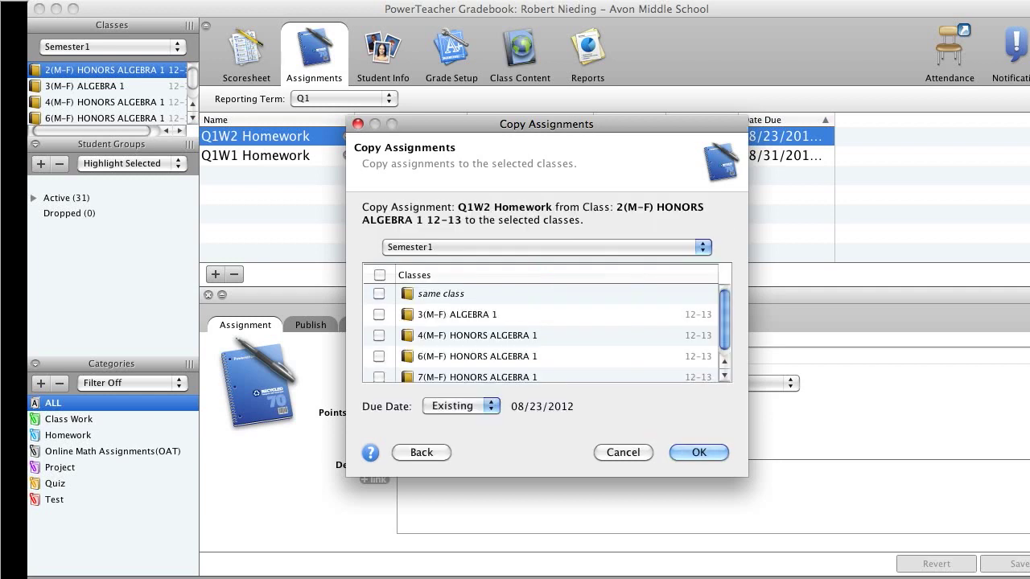
pyautogui.scroll(-1, 547, 333)
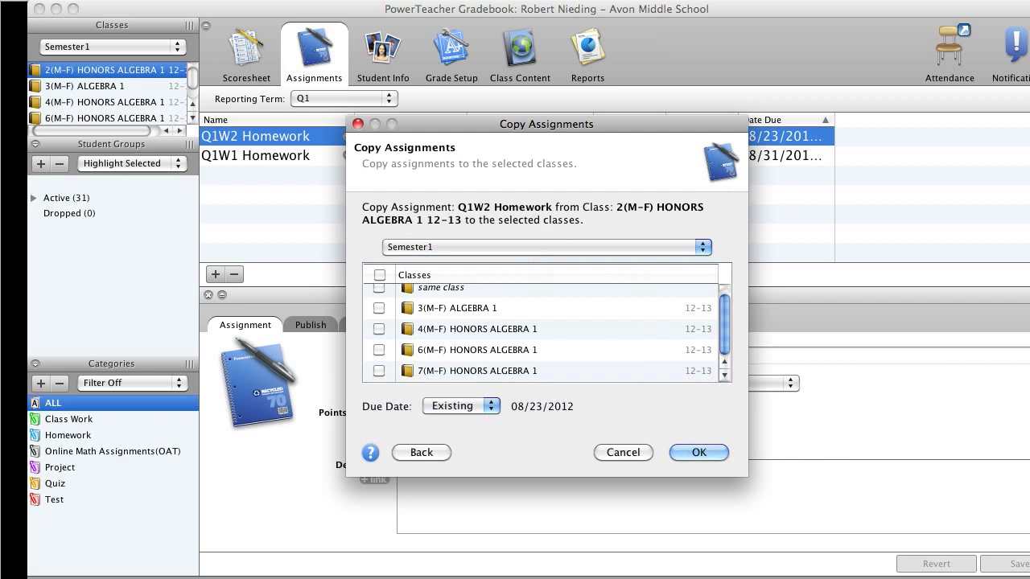
pyautogui.scroll(1, 547, 334)
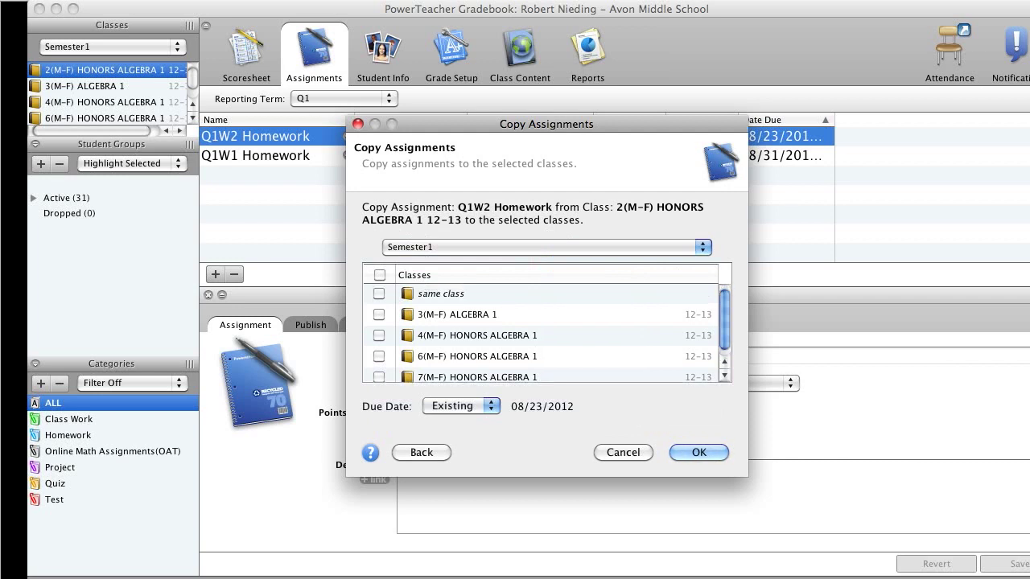
pyautogui.scroll(-1, 547, 333)
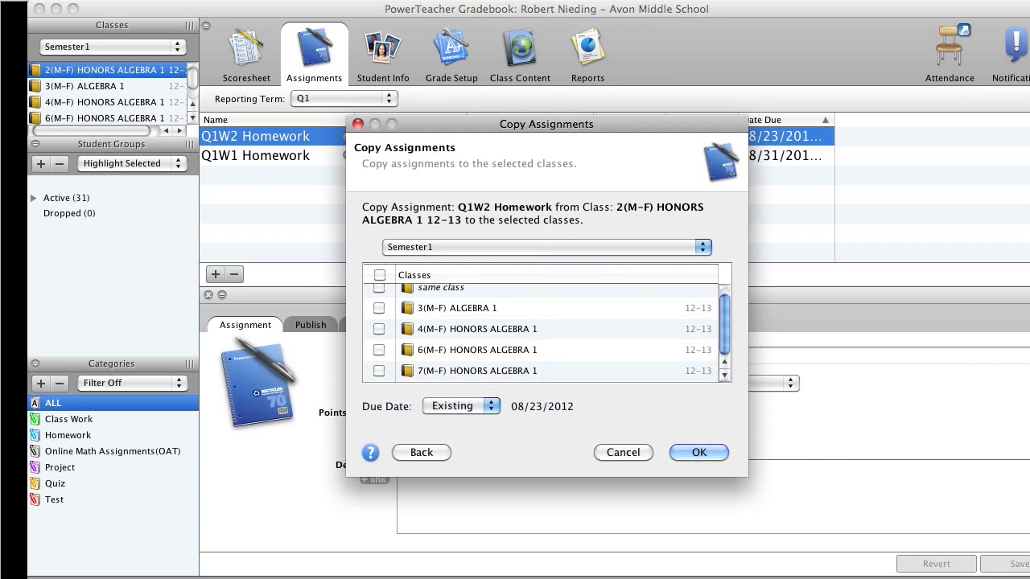
pyautogui.click(379, 308)
pyautogui.click(378, 329)
pyautogui.click(379, 350)
pyautogui.click(379, 371)
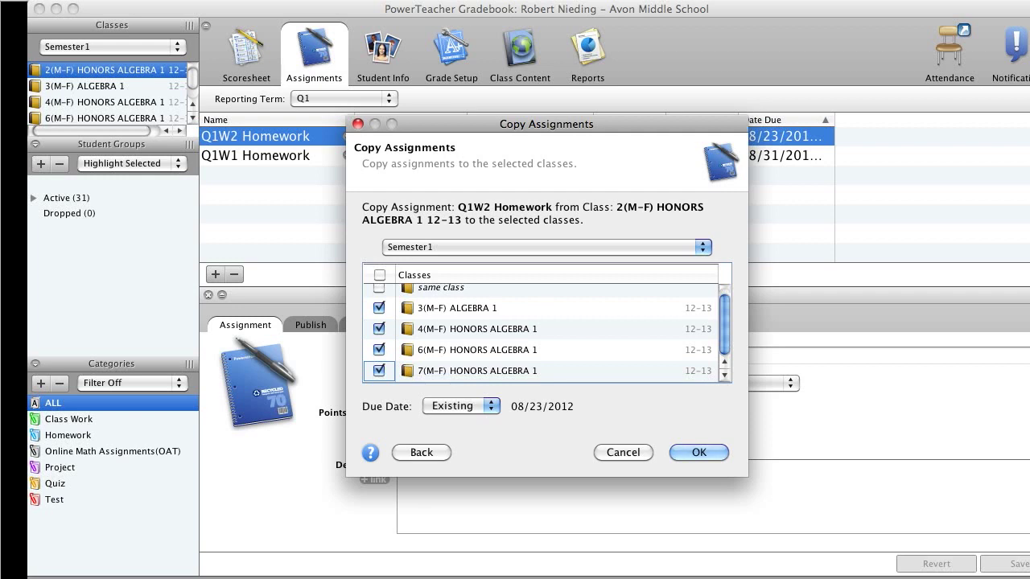
# - Check the due date options, keep Existing for the copies and complete the assignment copy
pyautogui.click(461, 406)
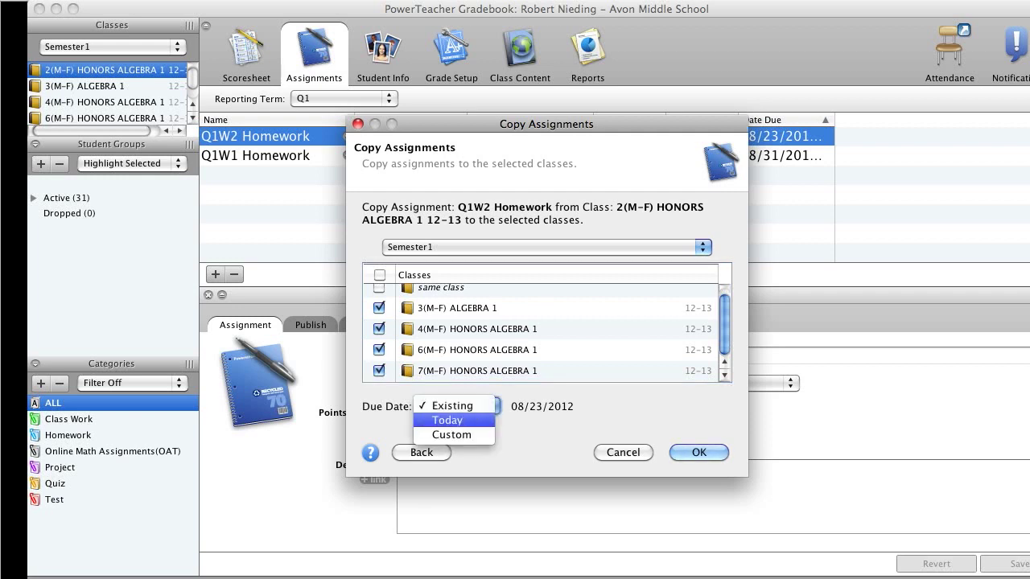
pyautogui.press('Escape')
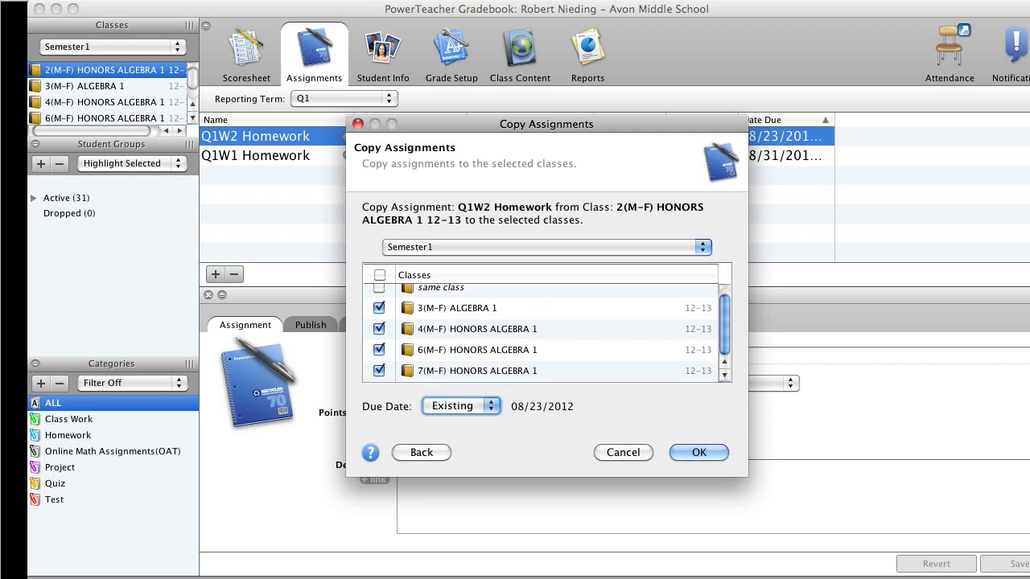
pyautogui.press('Return')
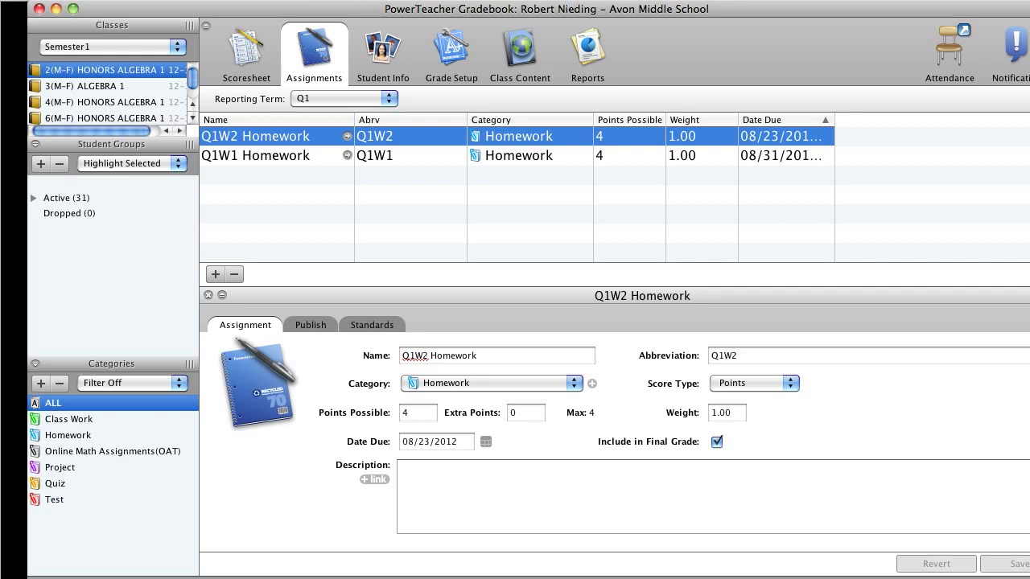
# - View the Q1W1 Homework details from the scoresheet, and return to the assignments list to open the Q1W2 Homework details
pyautogui.click(247, 55)
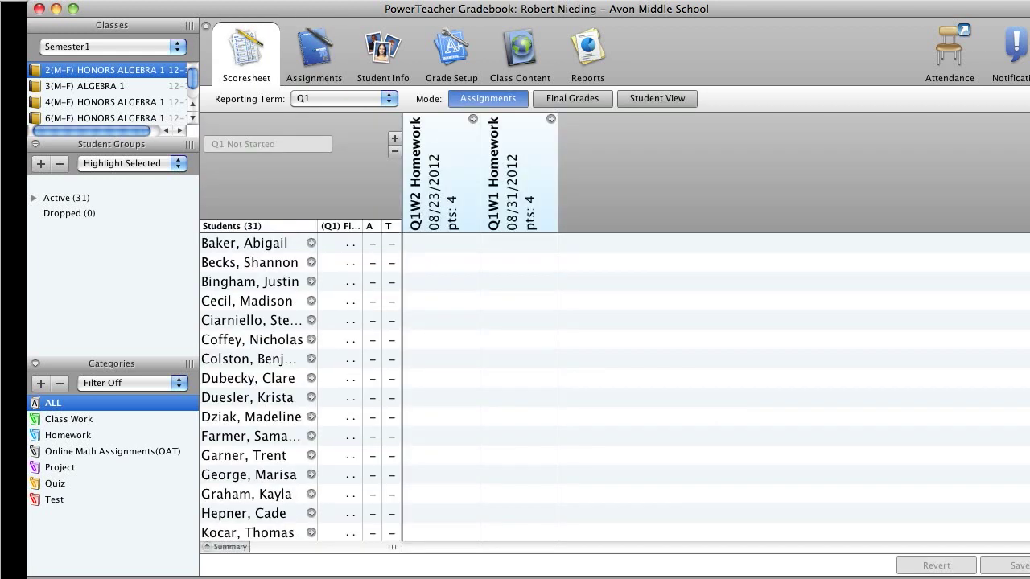
pyautogui.doubleClick(519, 173)
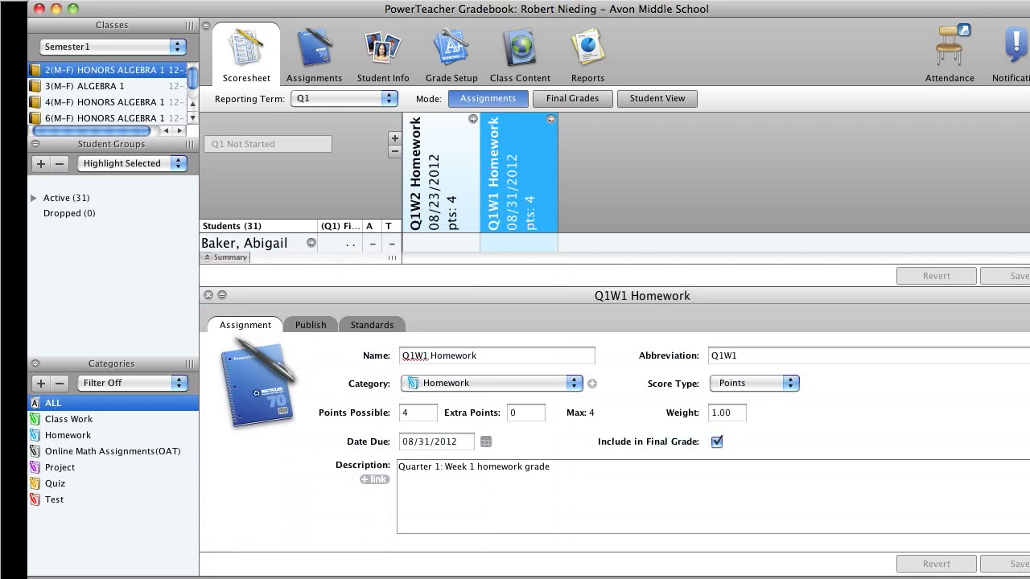
pyautogui.click(314, 55)
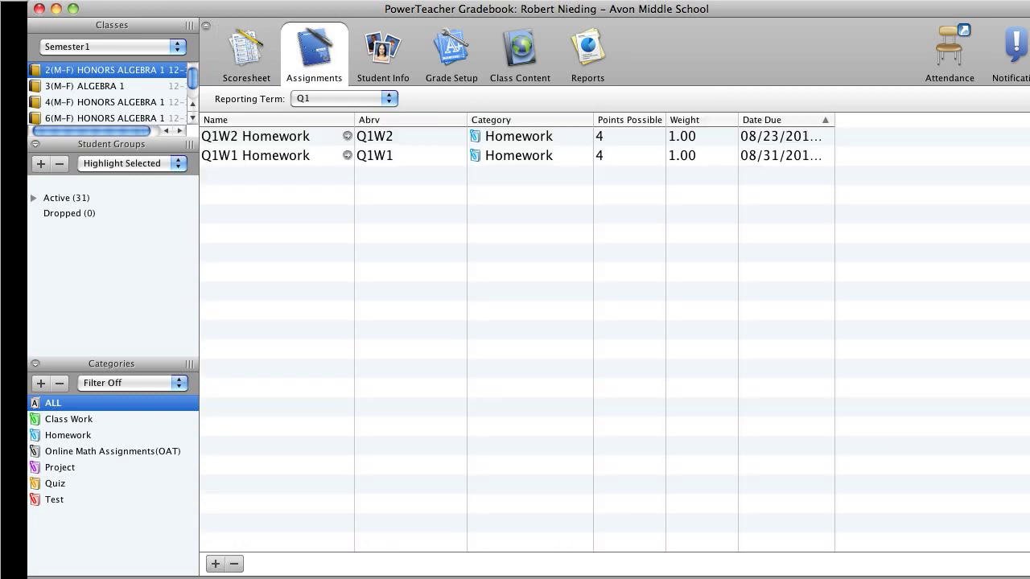
pyautogui.doubleClick(273, 136)
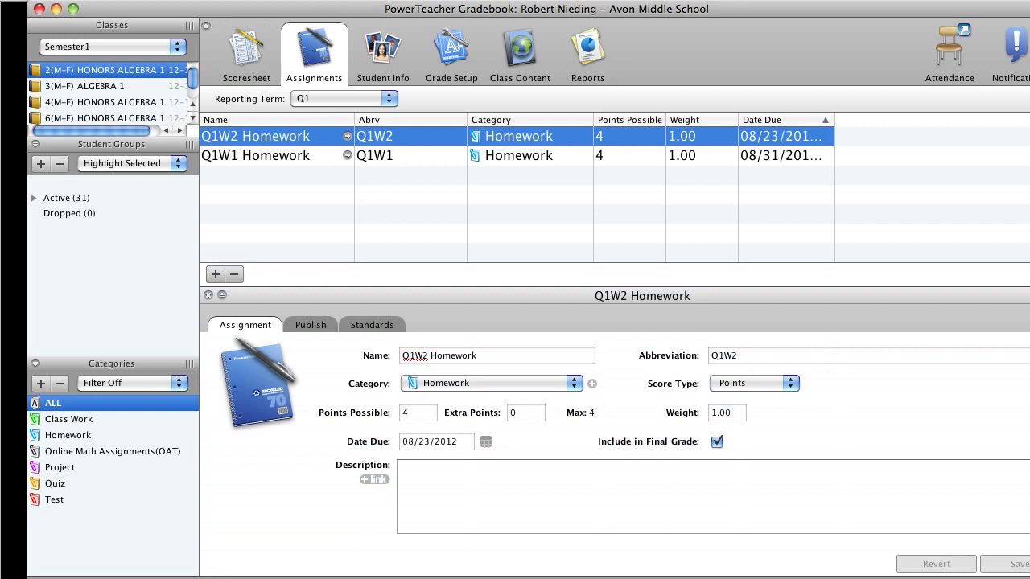
# - Sort the assignments list by due date, name, abbreviation, category and points possible in turn, finishing with names in descending order
pyautogui.click(779, 119)
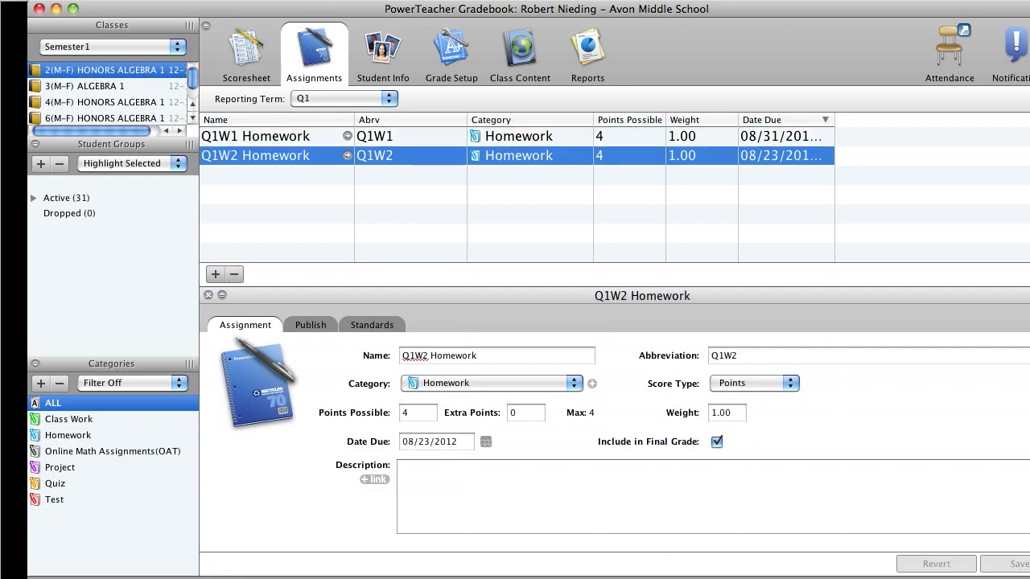
pyautogui.click(779, 120)
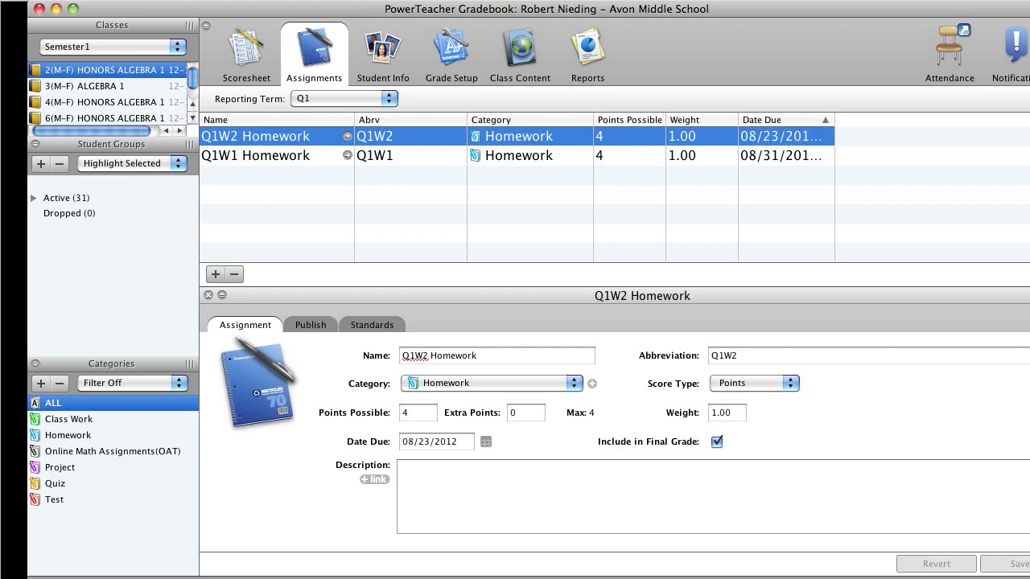
pyautogui.click(265, 120)
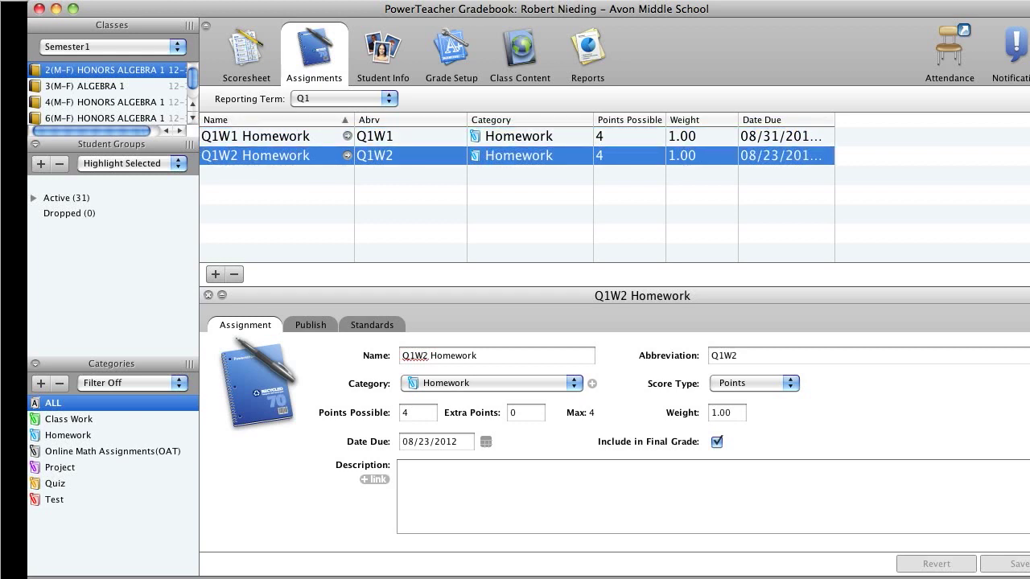
pyautogui.click(265, 120)
pyautogui.click(410, 120)
pyautogui.click(530, 120)
pyautogui.click(627, 120)
pyautogui.click(269, 120)
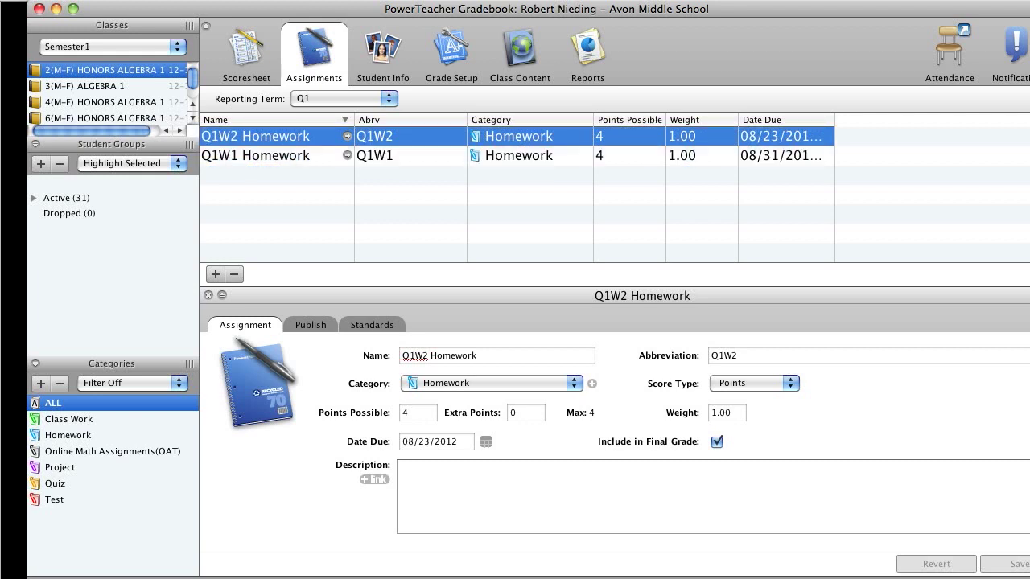